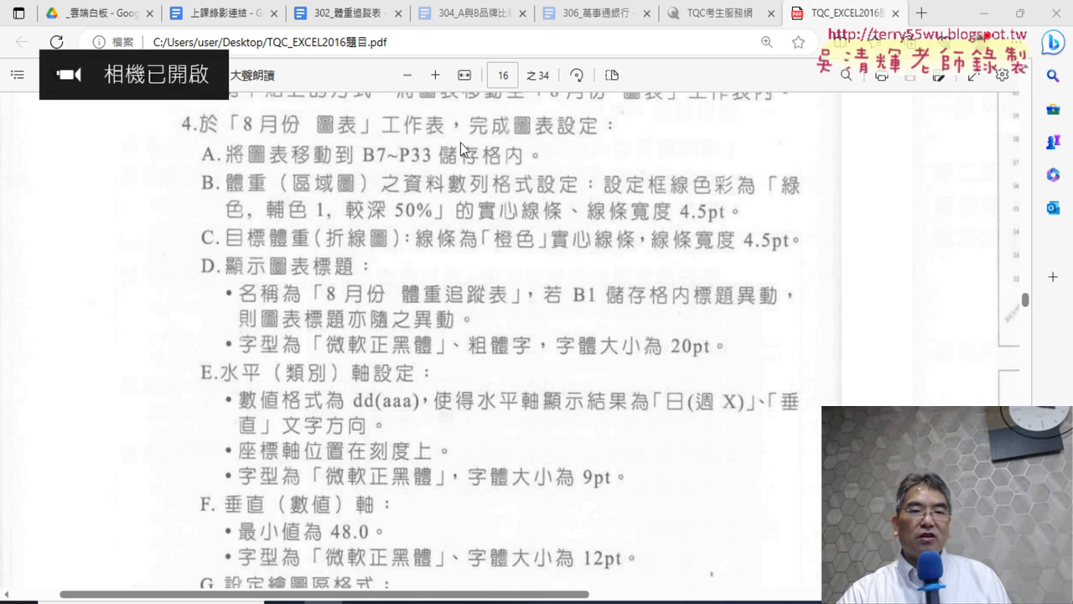
Step: Switch from the exam PDF to the workbook holding the weight chart
scroll(271, 250, "down", 1)
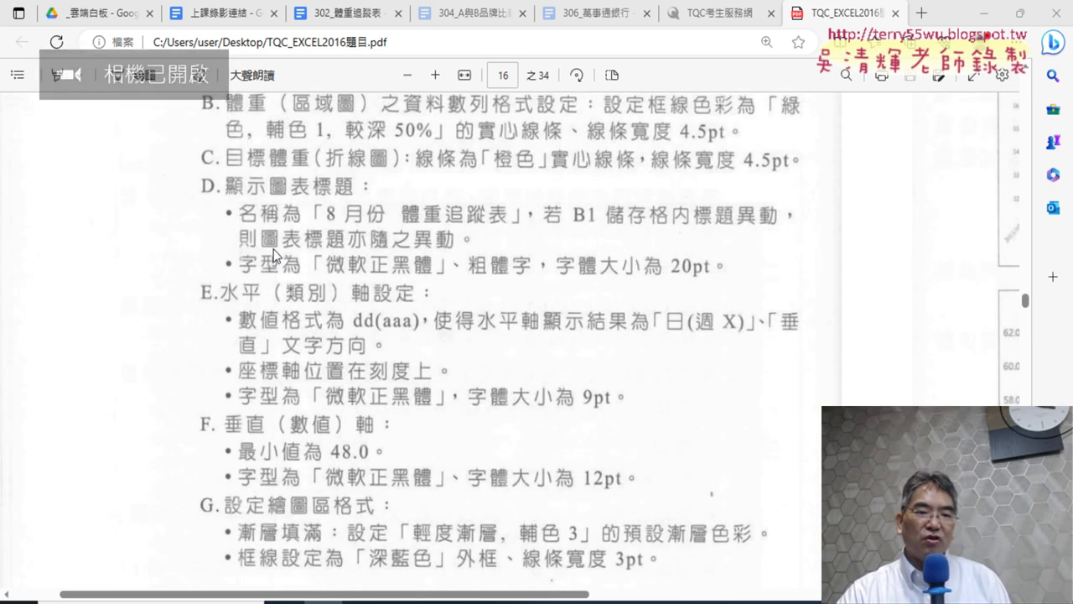
scroll(276, 254, "up", 1)
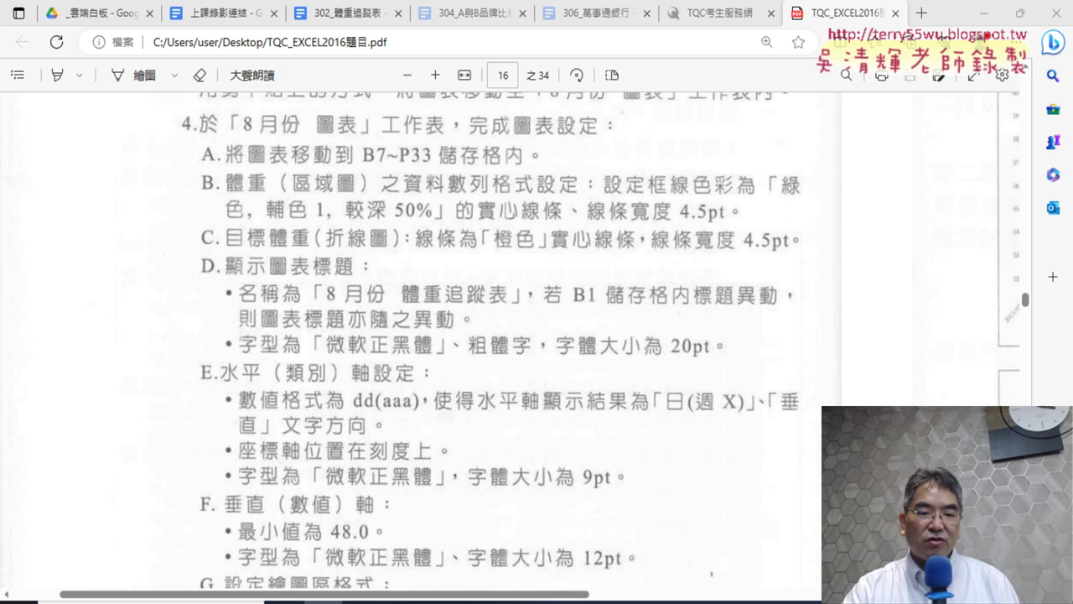
left_click(594, 602)
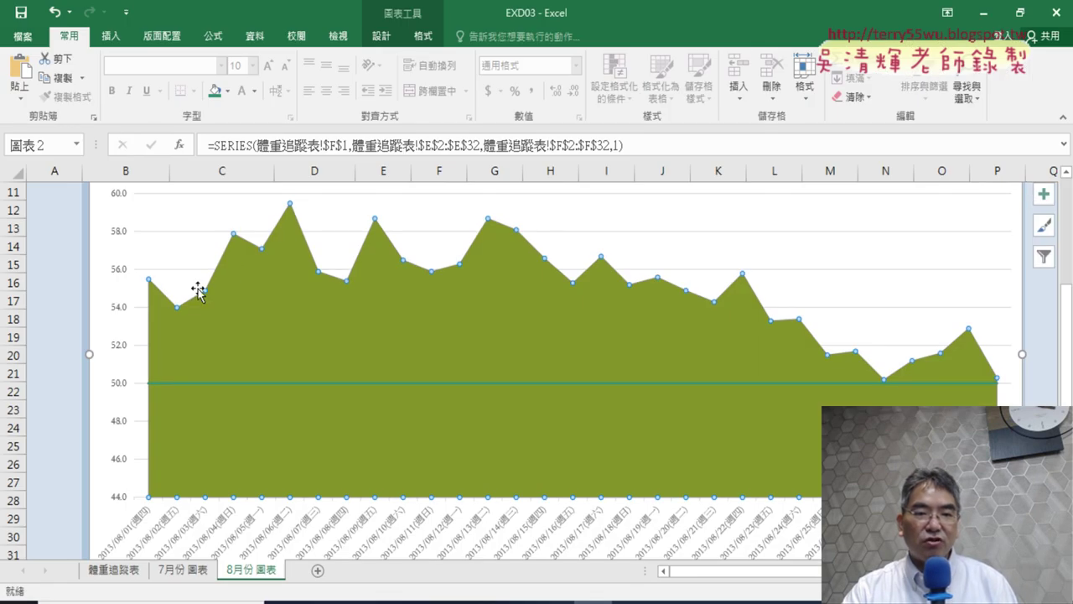
Step: Select the 50.0 目標體重 target line and the green 體重 area series in turn
left_click(221, 384)
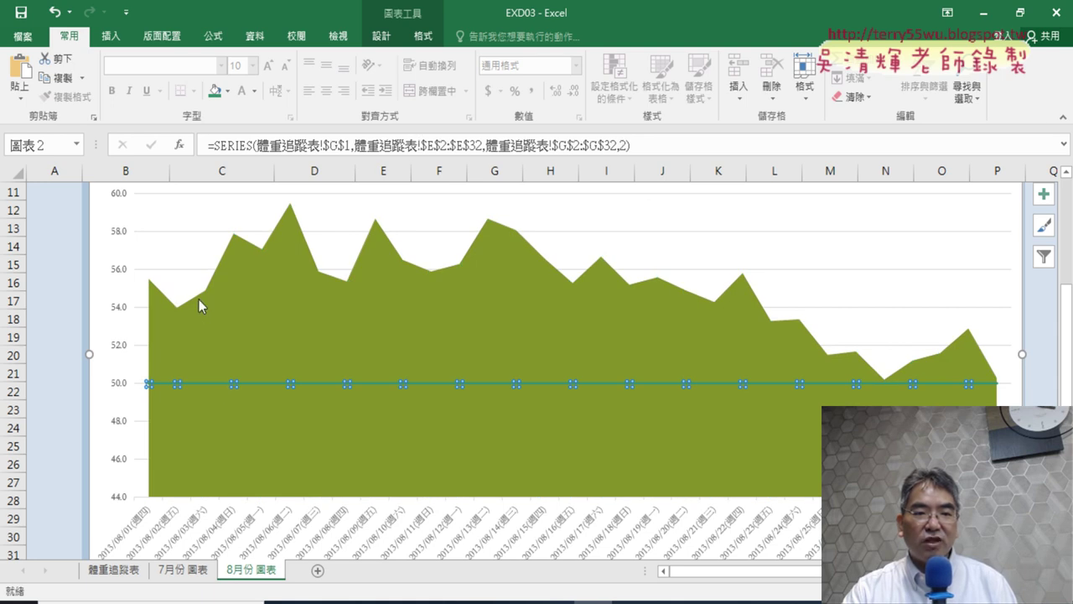
left_click(197, 296)
left_click(208, 383)
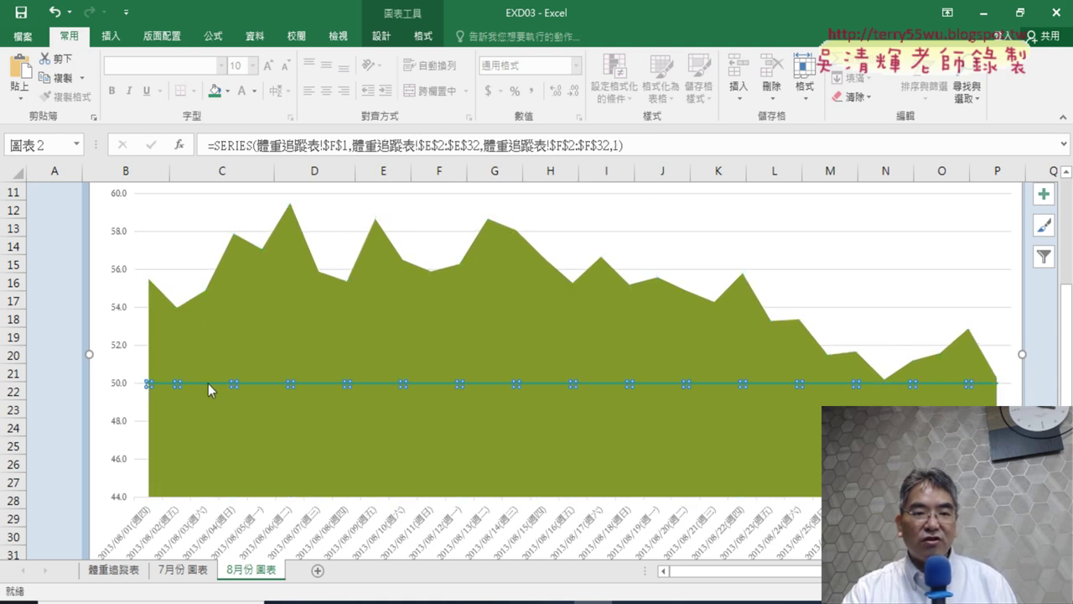
left_click(196, 299)
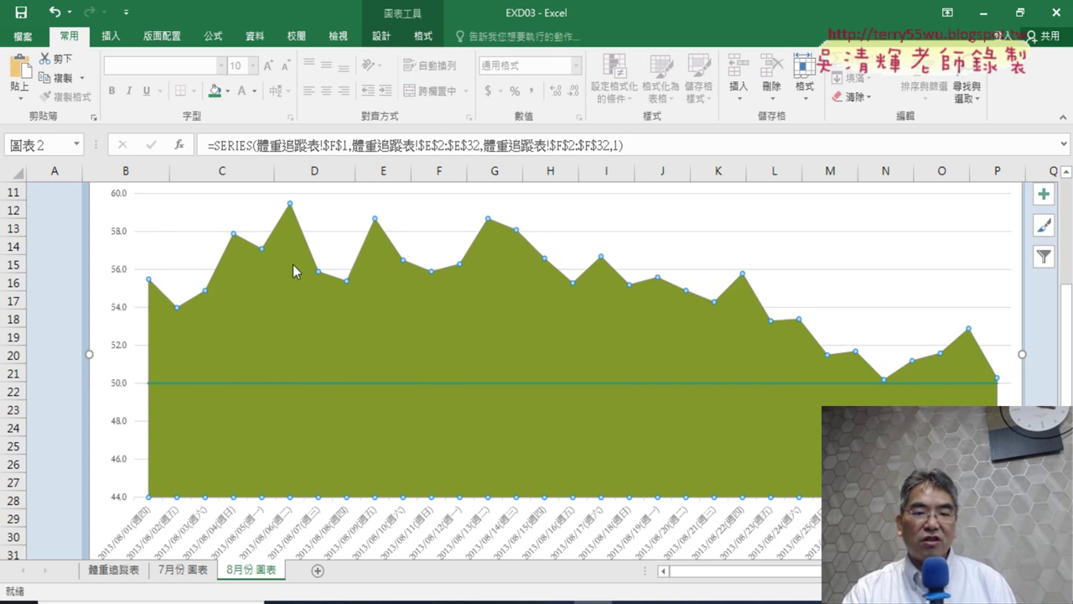
scroll(340, 292, "up", 3)
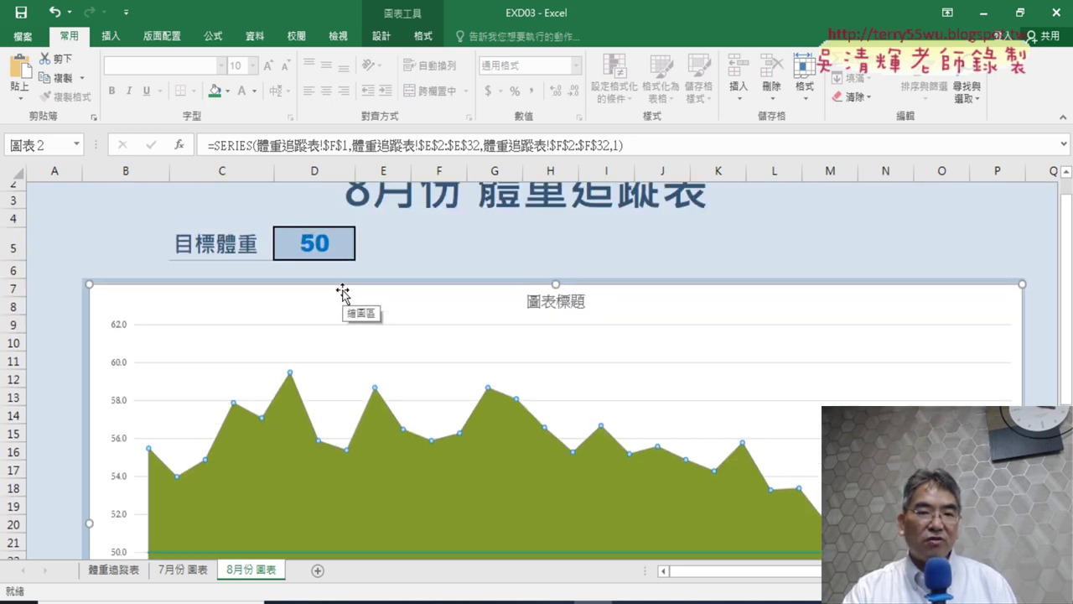
scroll(344, 292, "down", 2)
scroll(346, 289, "down", 1)
scroll(348, 297, "down", 1)
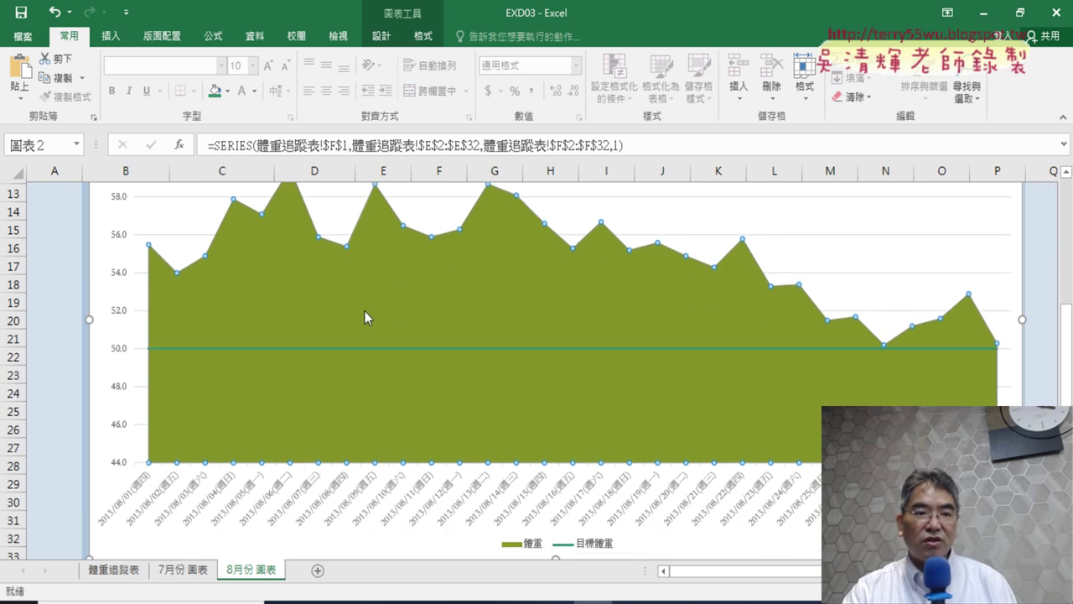
scroll(344, 320, "down", 1)
left_click(321, 329)
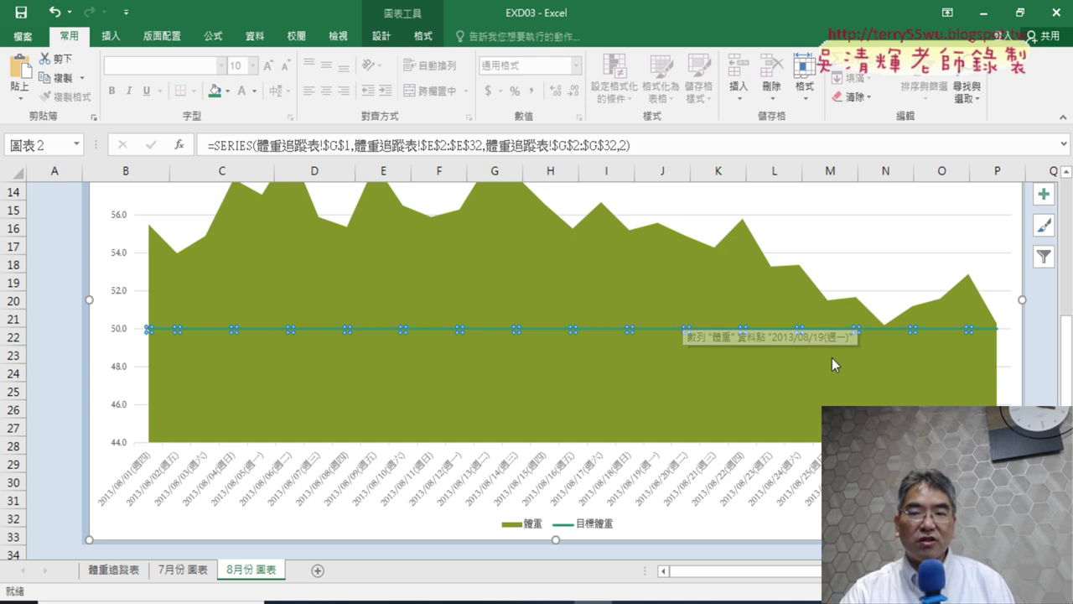
left_click(761, 262)
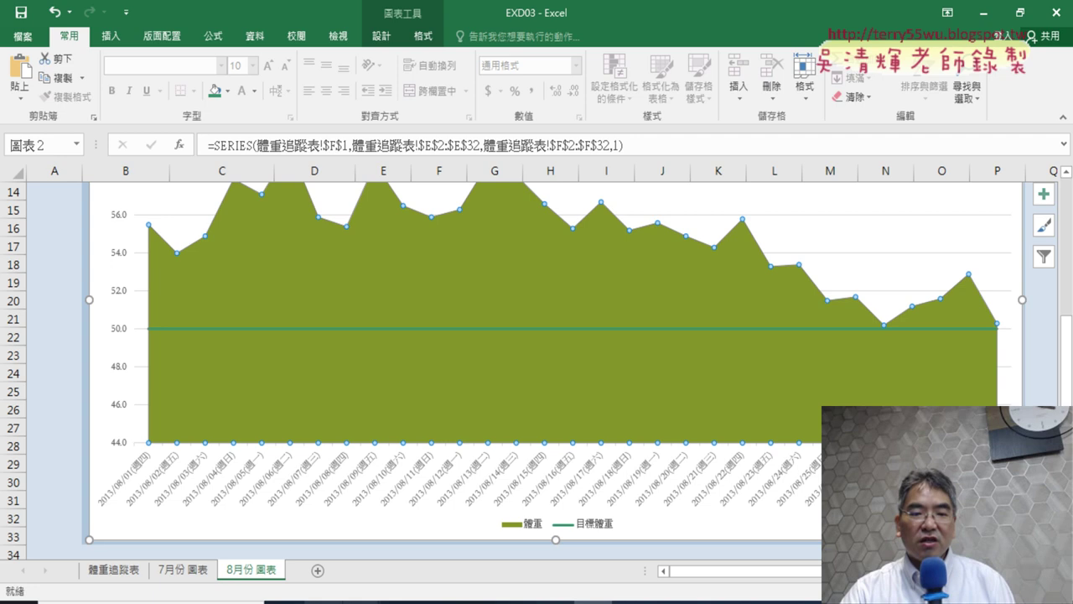
Step: Recheck the exam PDF, then set it aside and scroll up to the chart top
left_click(344, 602)
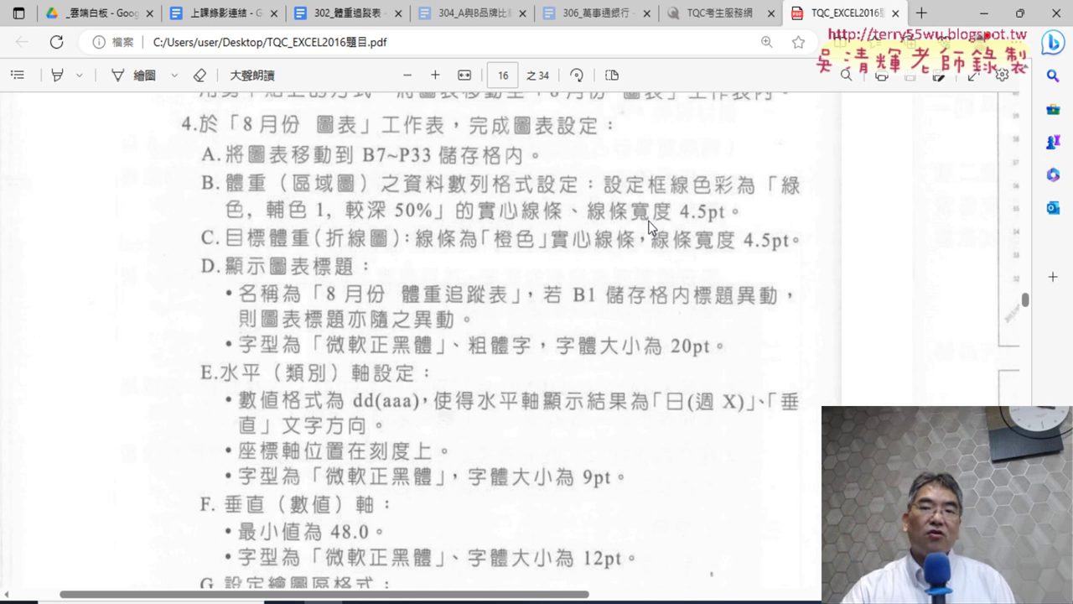
left_click(984, 13)
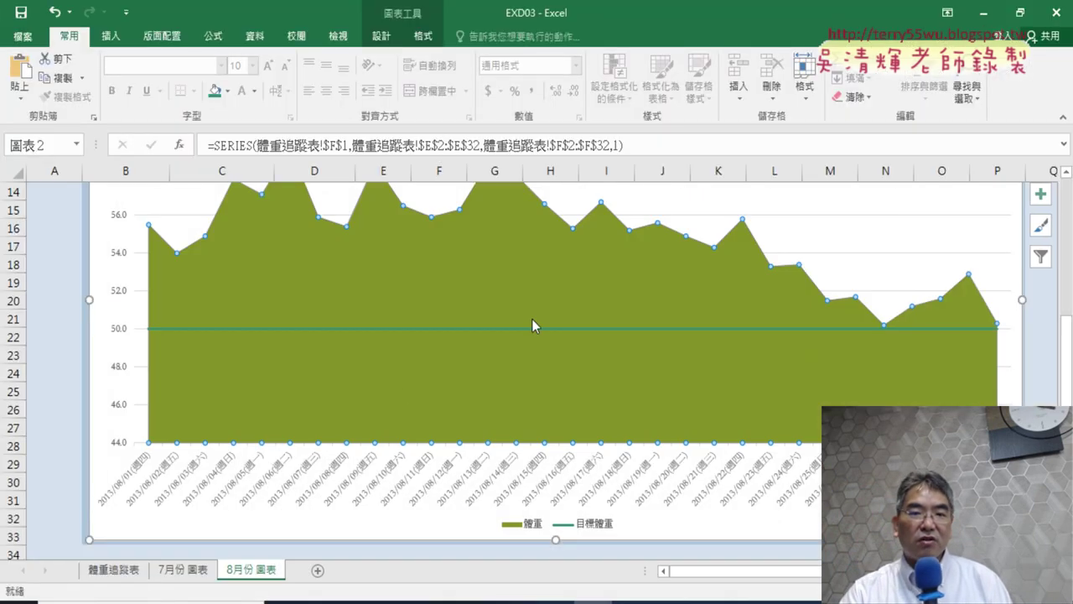
scroll(382, 373, "up", 1)
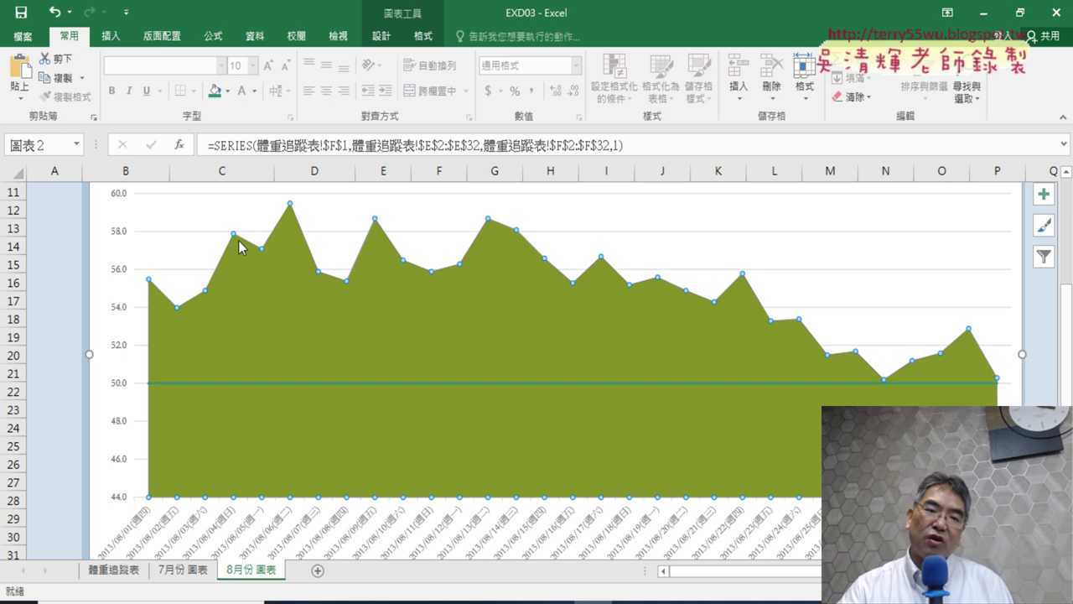
mouse_move(223, 264)
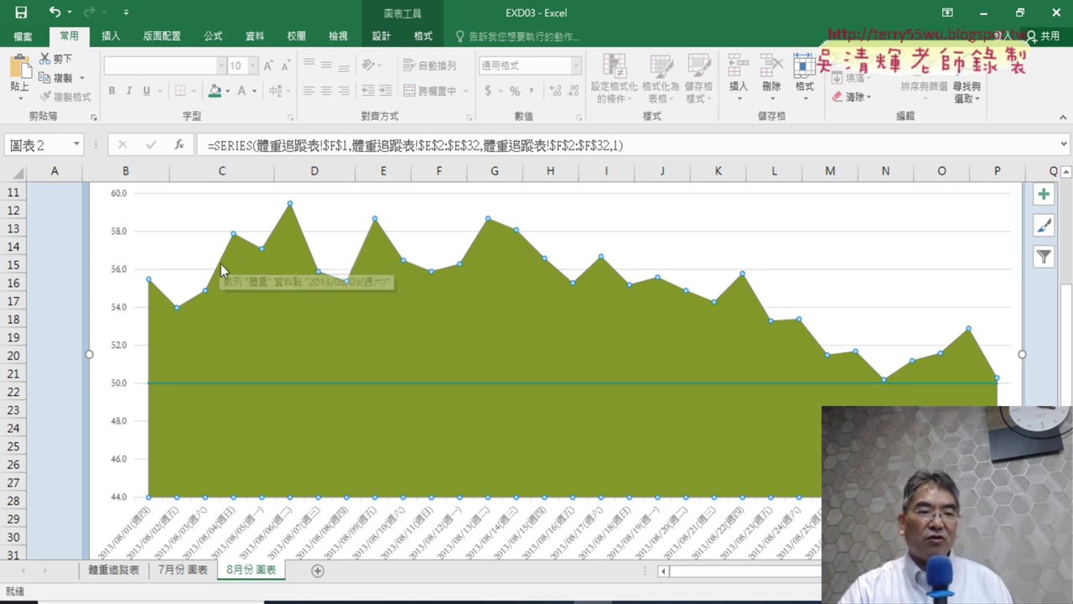
Step: Open 資料數列格式 for the green 體重 area series from its shortcut menu
right_click(223, 271)
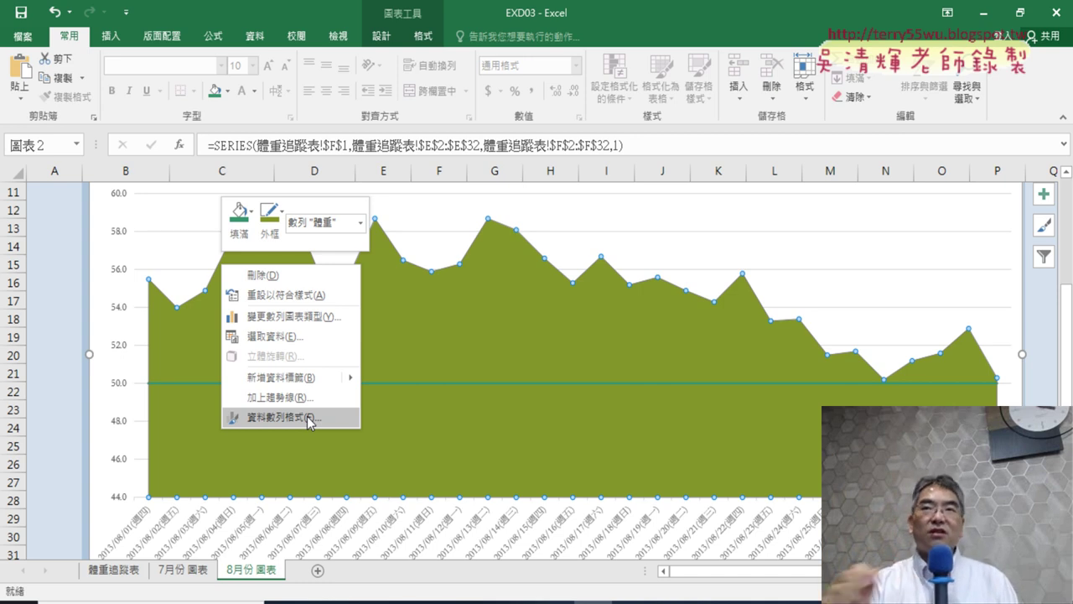
left_click(310, 419)
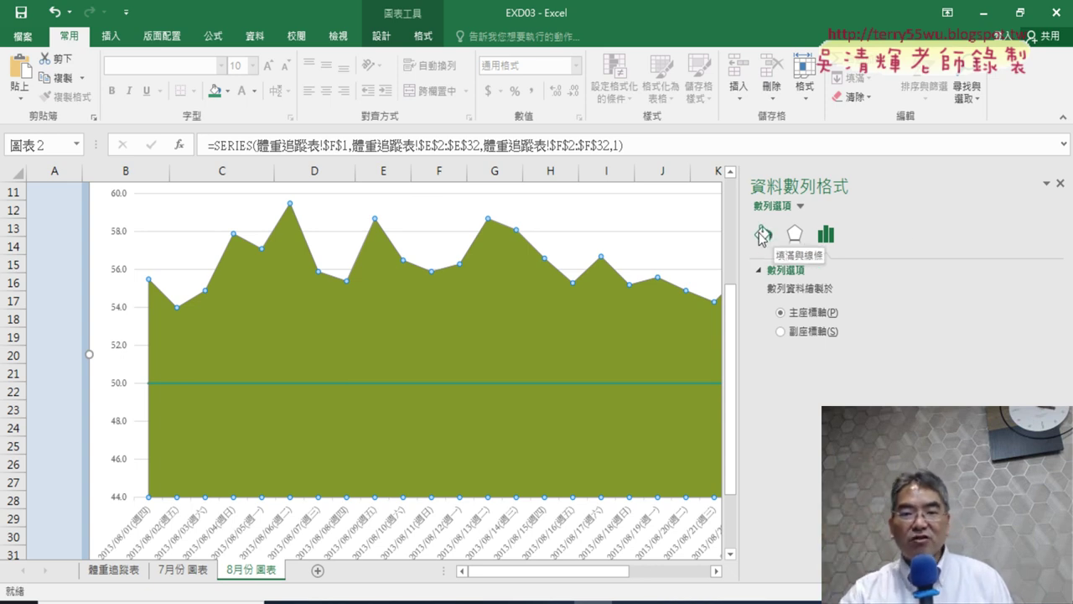
Step: Expand the 體重 series' 框線 border settings under 填滿與線條, then recheck the exam PDF
left_click(762, 237)
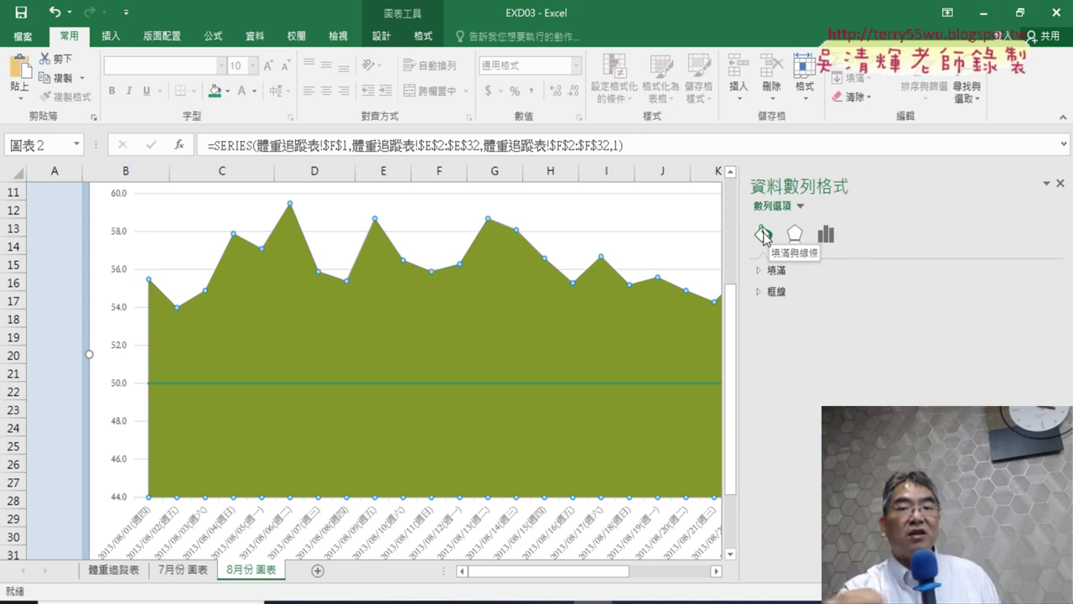
left_click(758, 293)
left_click(758, 294)
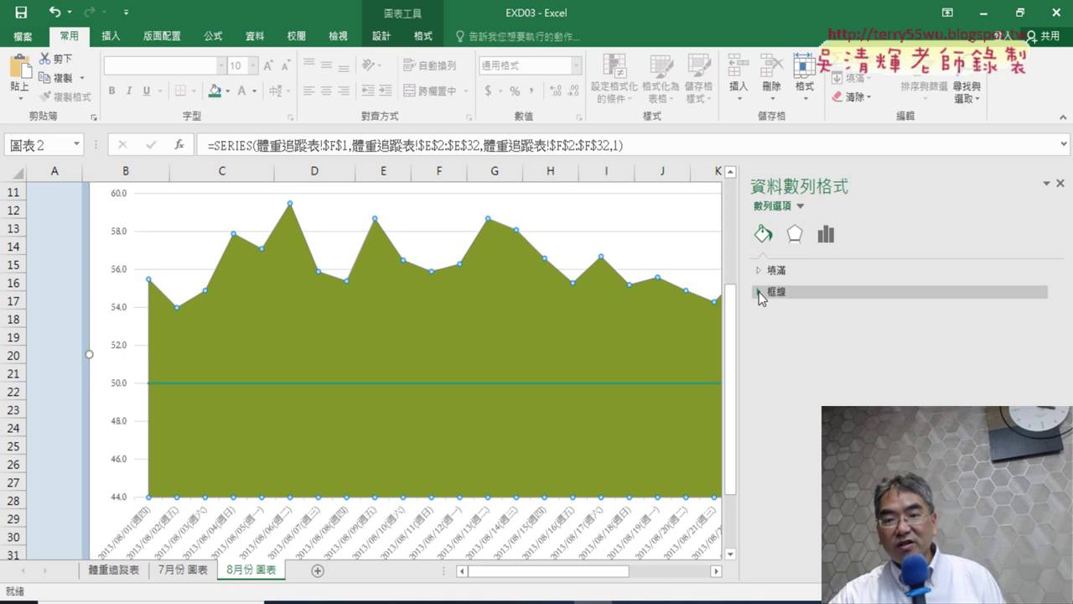
left_click(760, 292)
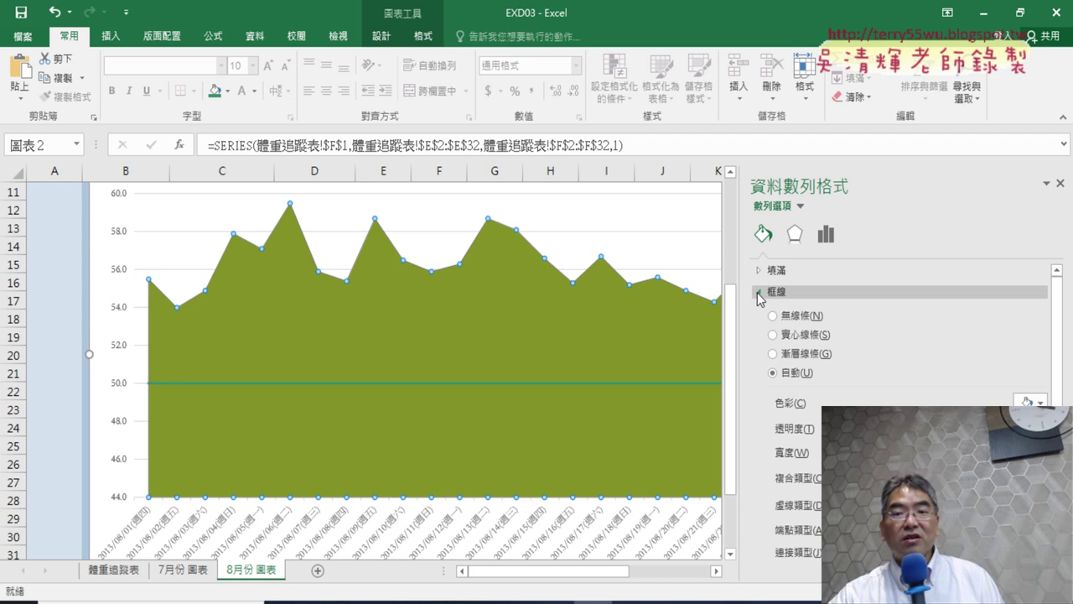
left_click(765, 273)
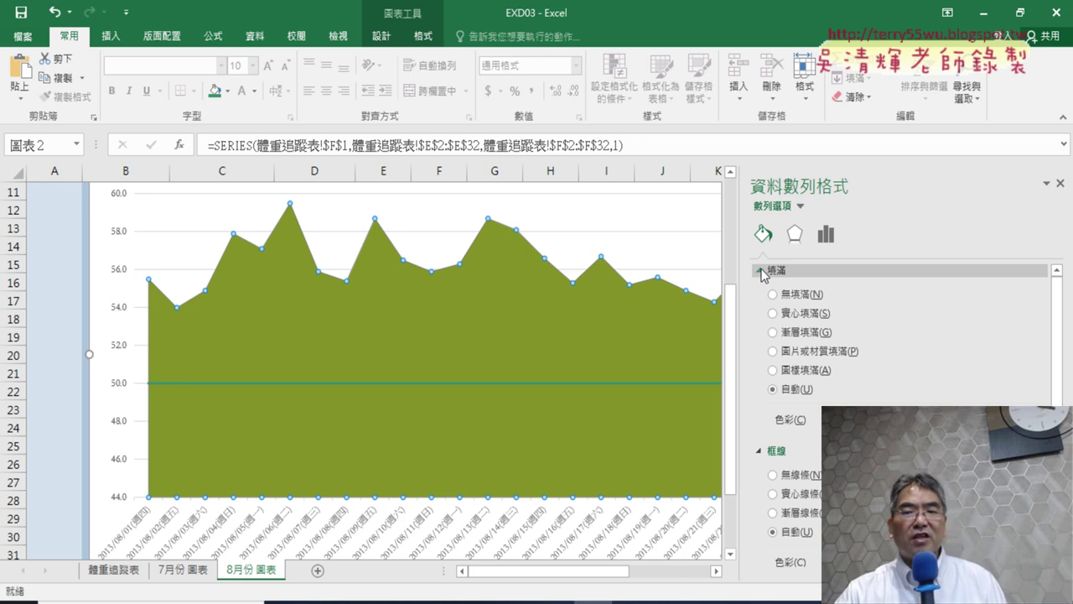
left_click(761, 270)
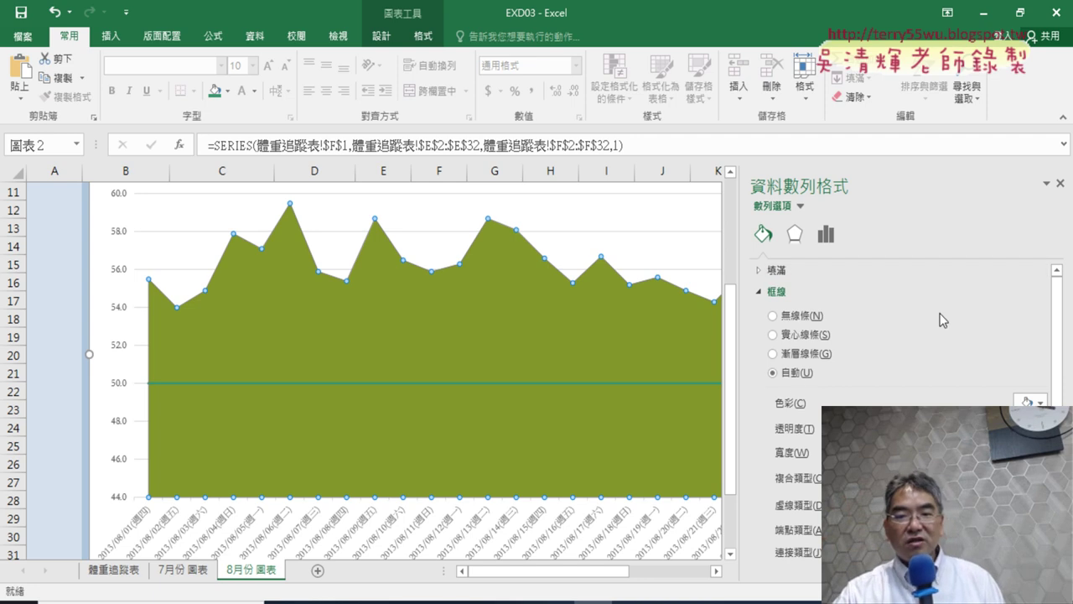
left_click(325, 602)
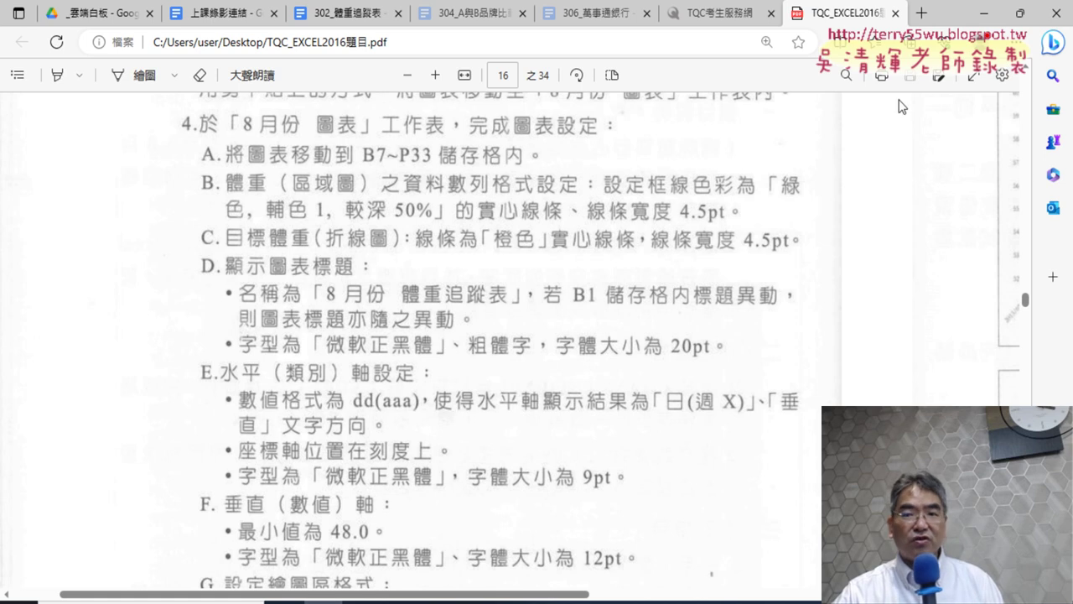
Step: Minimize the exam PDF to bring back the 體重 series' border settings in Excel
left_click(985, 13)
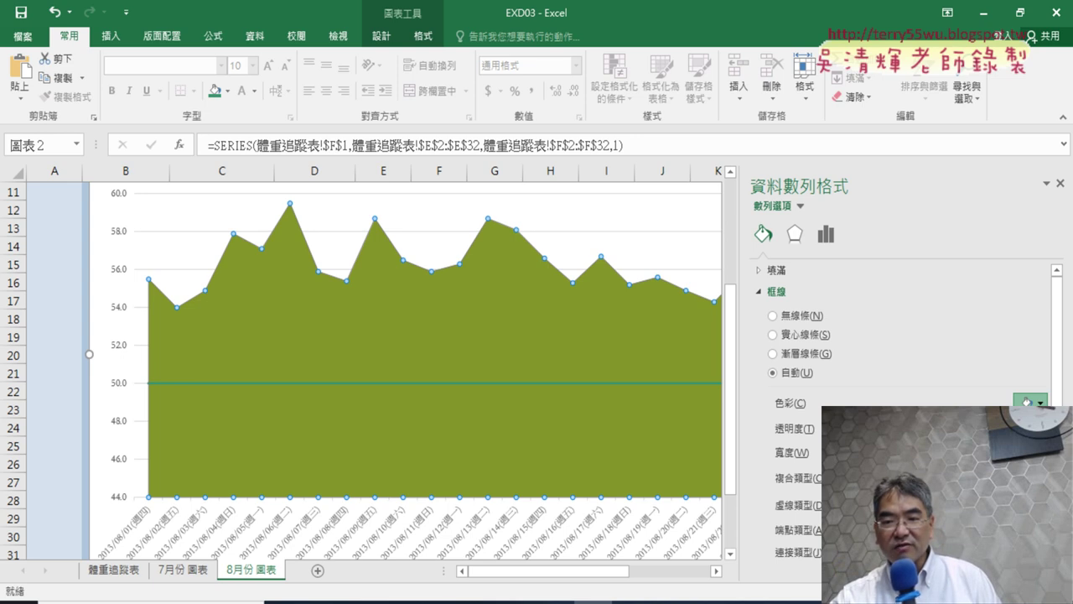
Step: Choose 實心線條 (Alt+S) for the 體重 border, then switch to the exam PDF
key("alt+s")
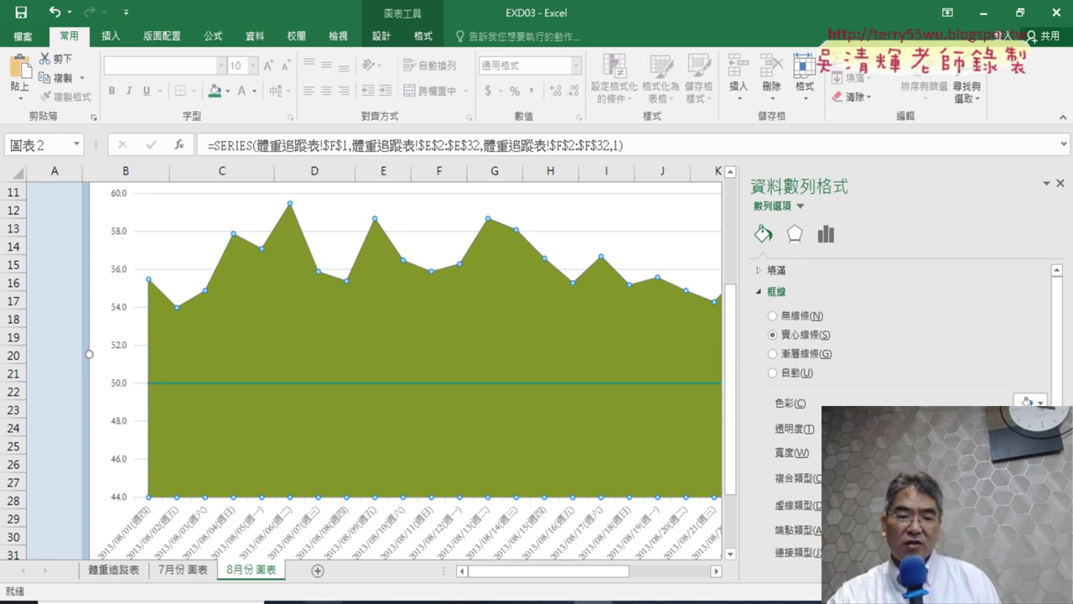
key("alt+Tab")
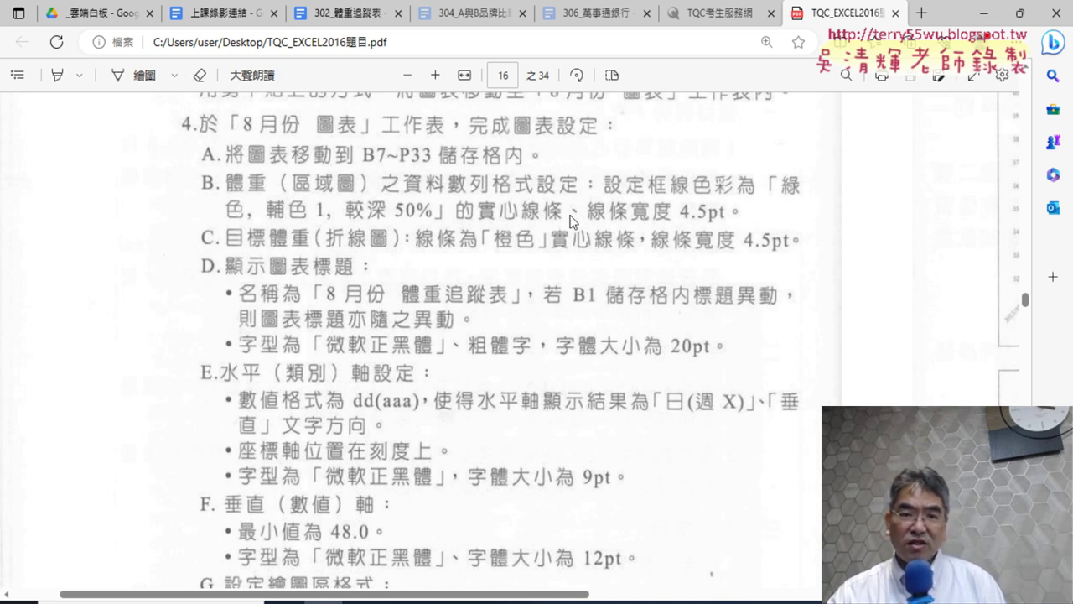
Step: Minimize the PDF to return to the 體重 series' now-solid border settings
left_click(984, 13)
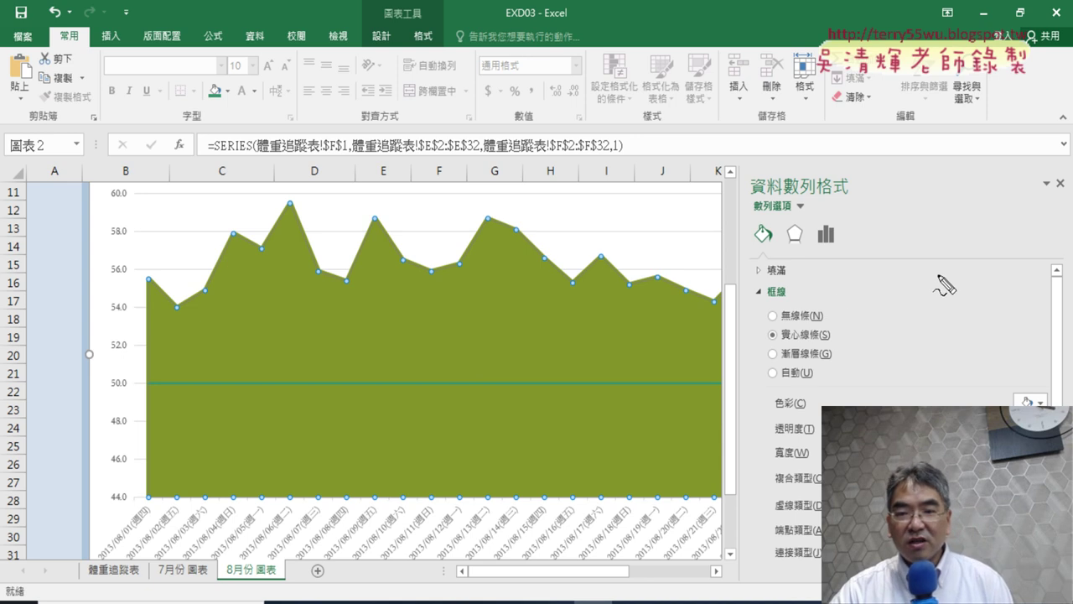
left_click_drag(780, 220, 778, 243)
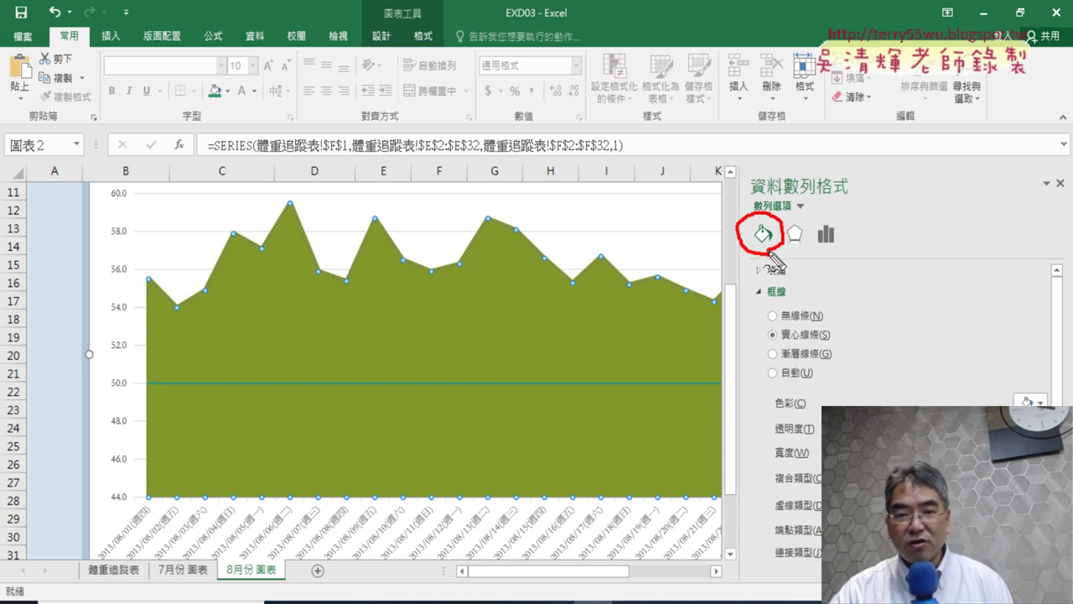
left_click_drag(792, 285, 795, 296)
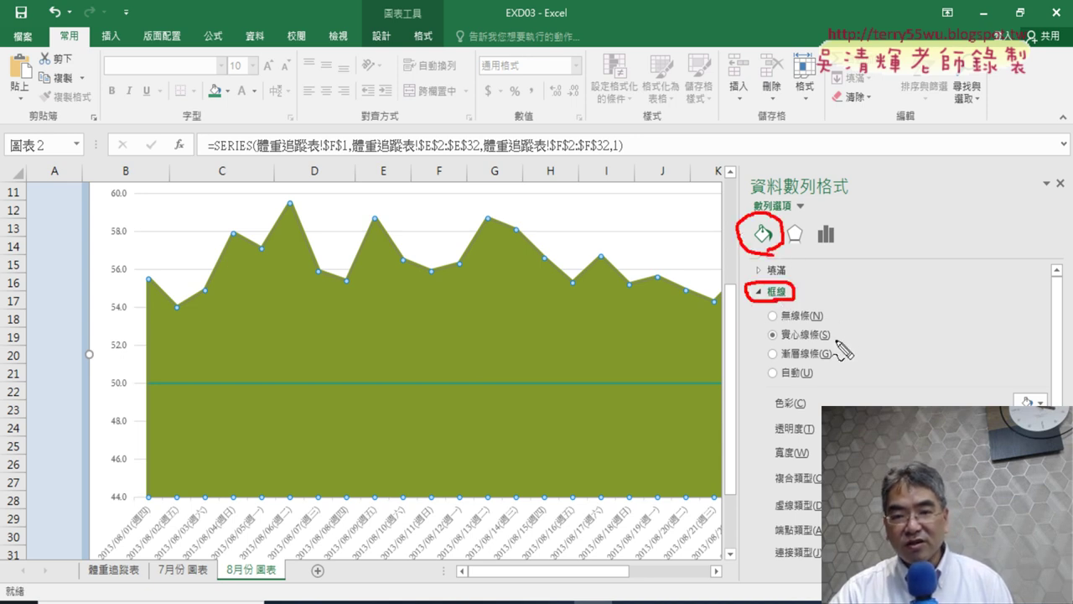
mouse_move(838, 344)
left_mouse_down()
mouse_move(849, 339)
mouse_move(818, 341)
left_mouse_up()
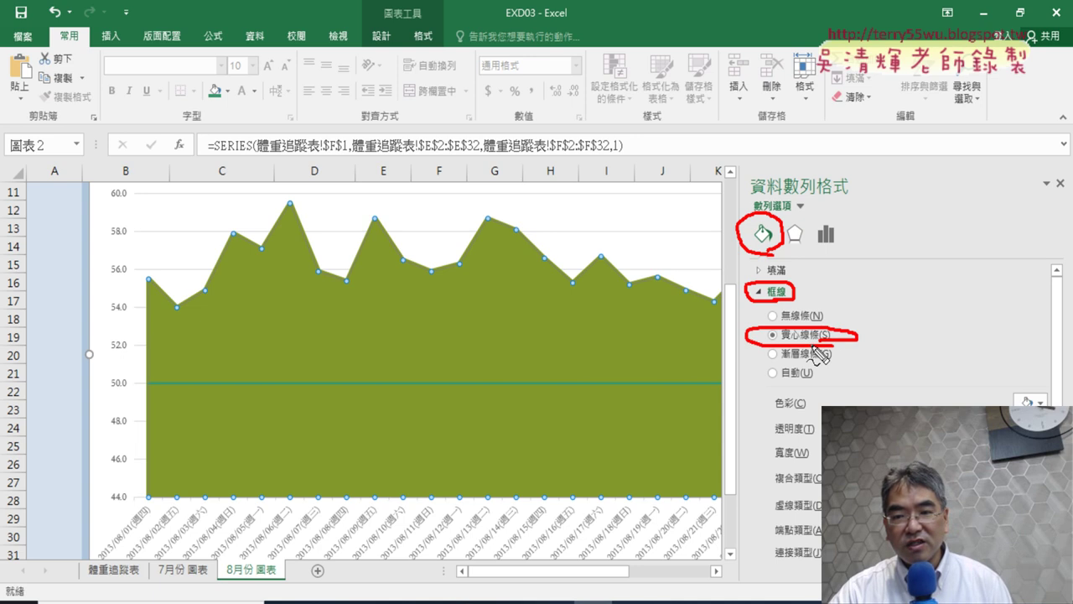
left_click_drag(1005, 400, 1060, 404)
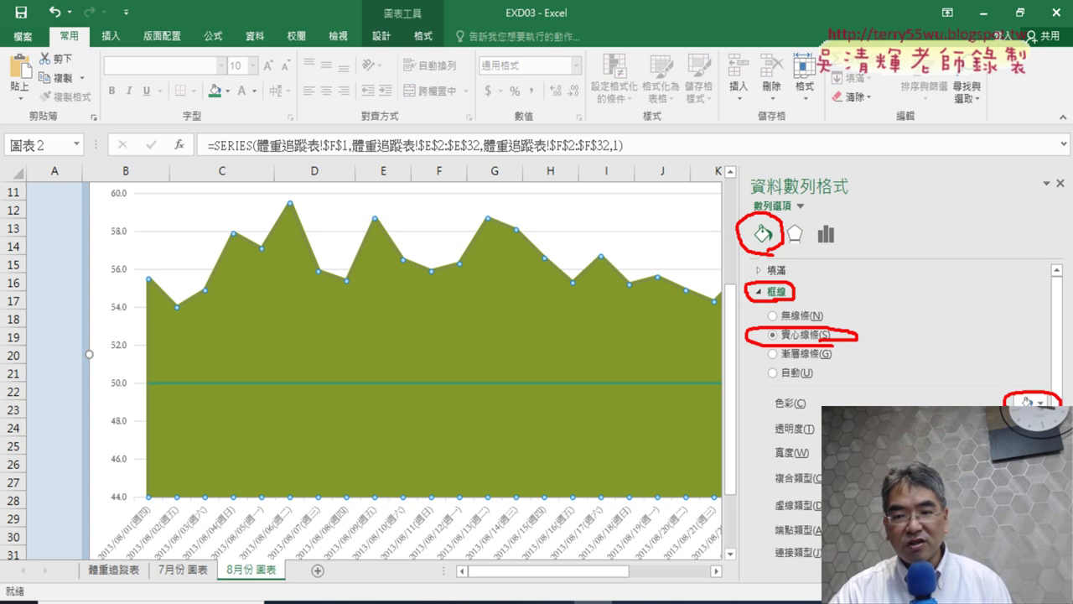
left_click_drag(807, 408, 775, 410)
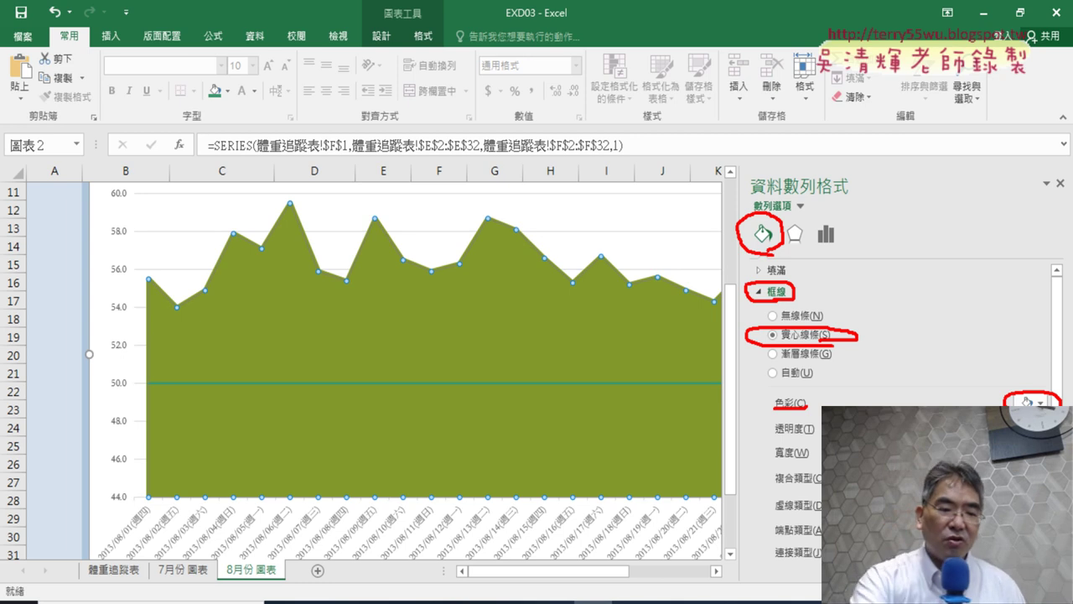
key("Escape")
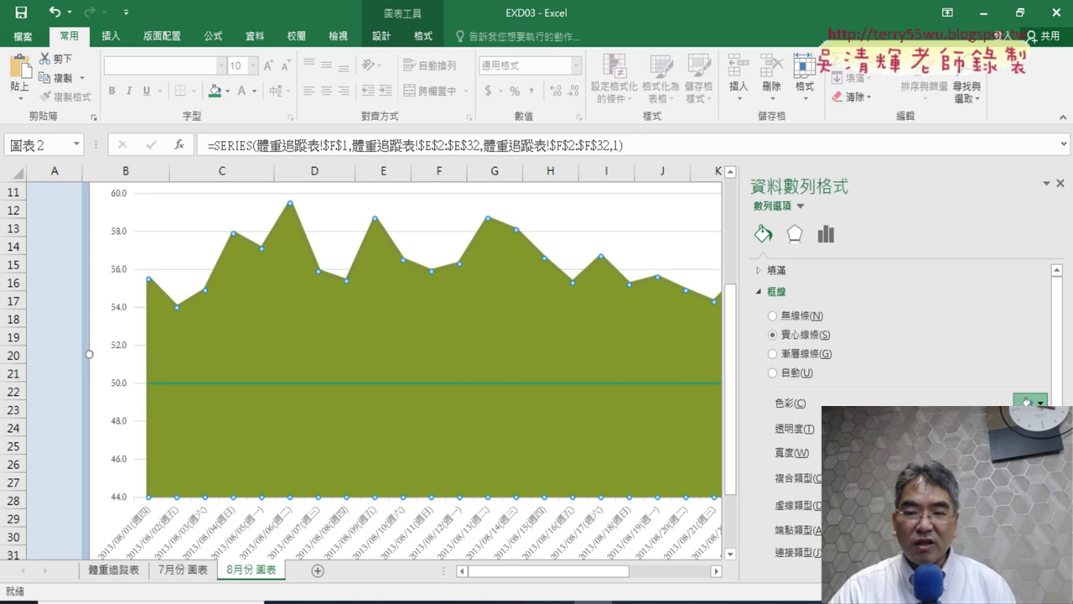
Step: Set the 體重 border colour to 綠色, 輔色1, 較深50%, then recheck the exam PDF
left_click(1024, 401)
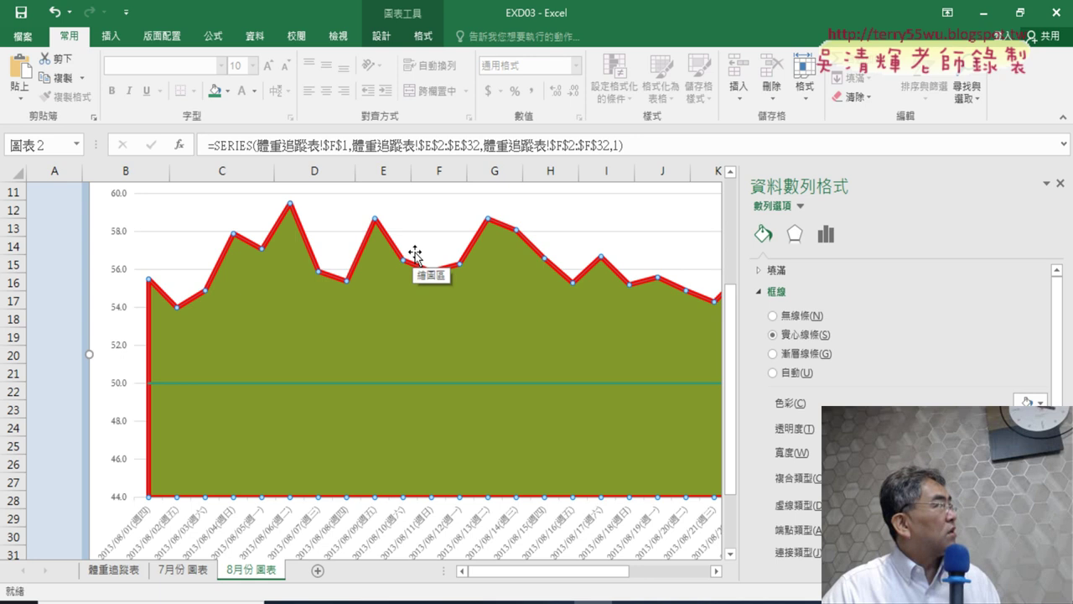
left_click(1025, 401)
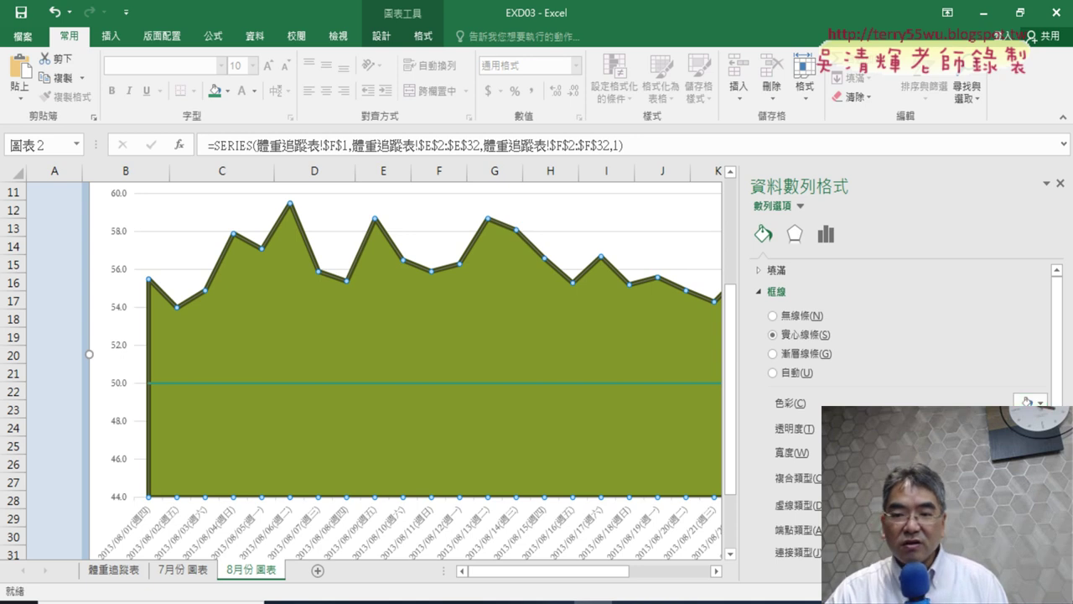
key("alt+Tab")
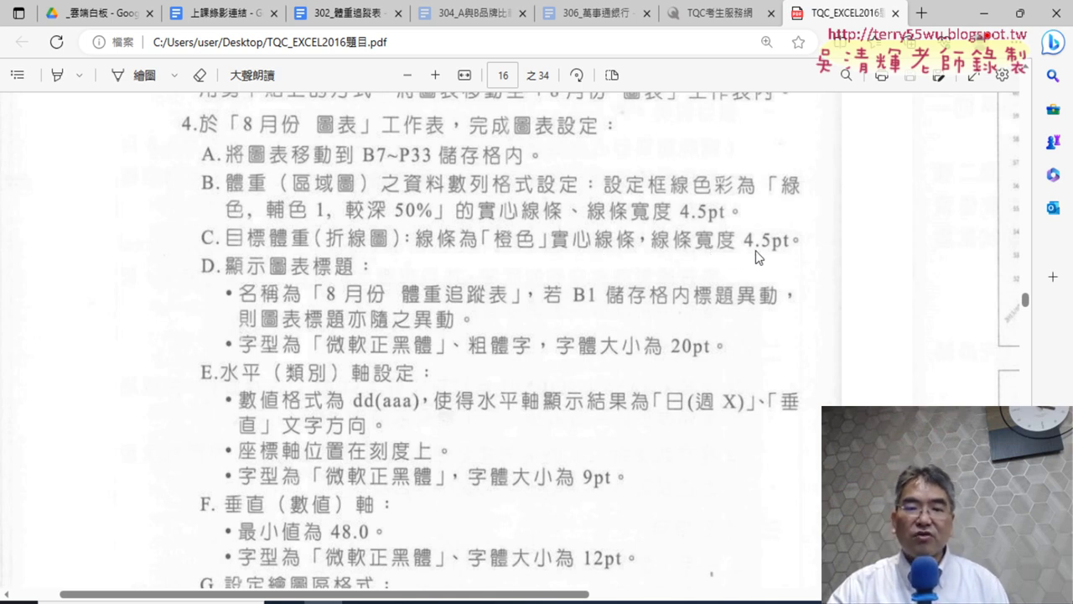
Step: Return to Excel and select the 50.0 目標體重 line to show its formatting
left_click(984, 14)
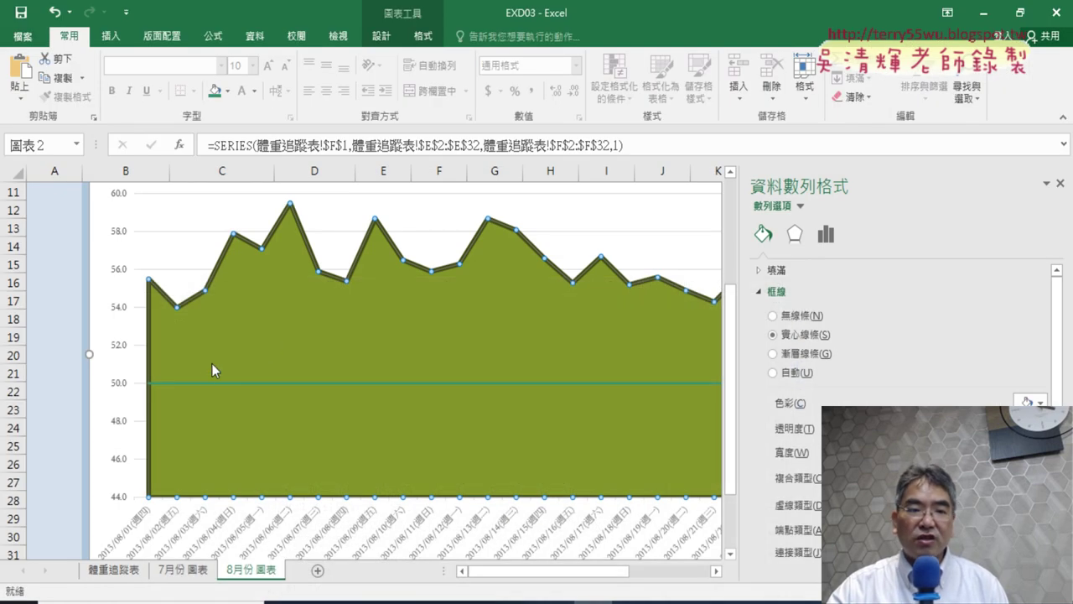
left_click(199, 383)
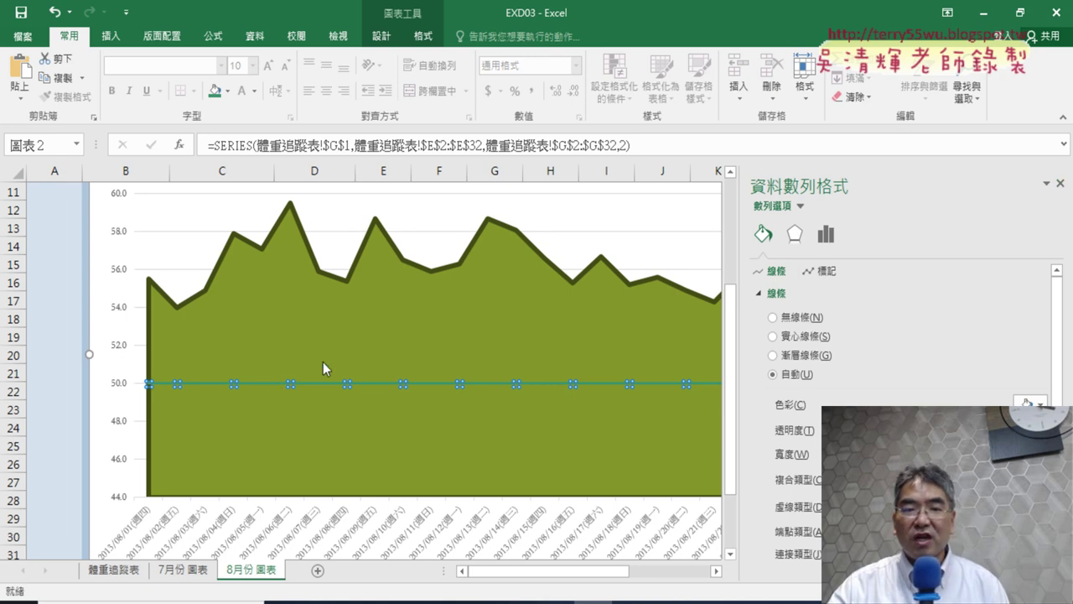
Step: Close the 資料數列格式 pane and reselect the 50.0 目標體重 line series
right_click(269, 388)
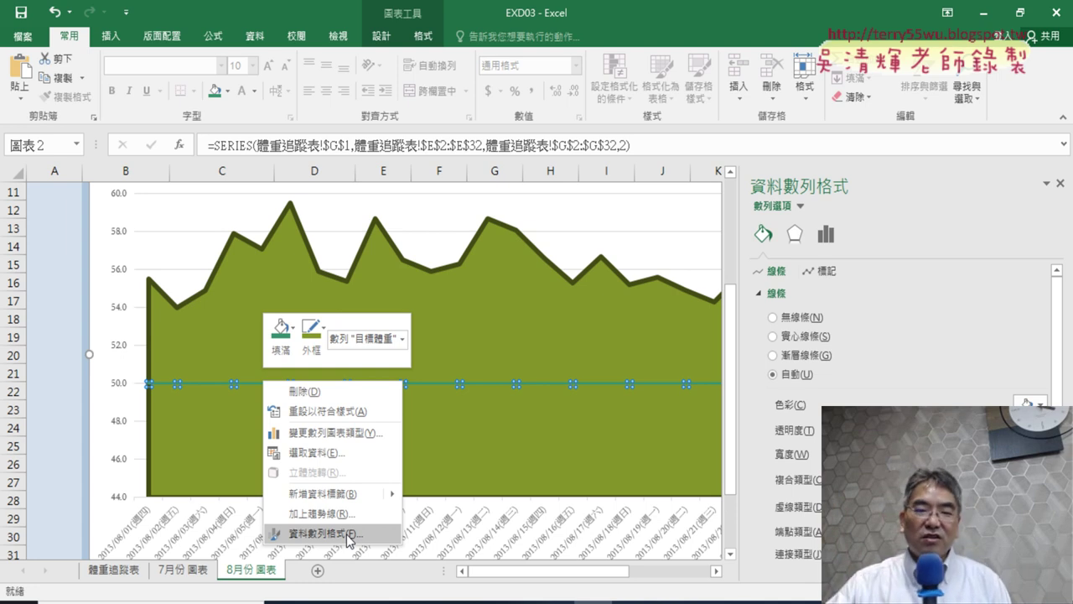
left_click(1062, 186)
left_click(1062, 186)
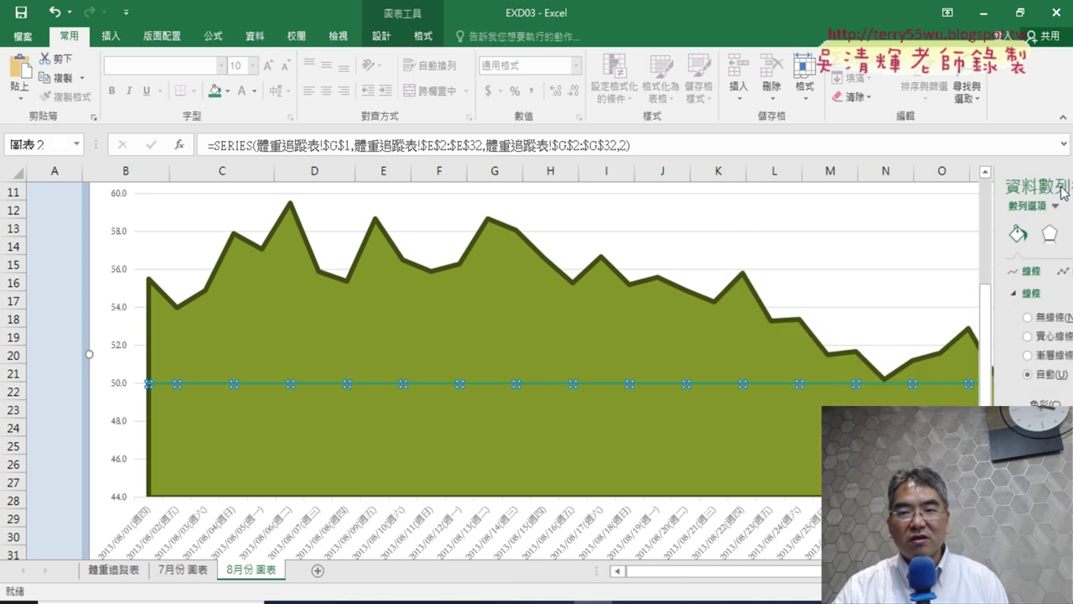
right_click(424, 385)
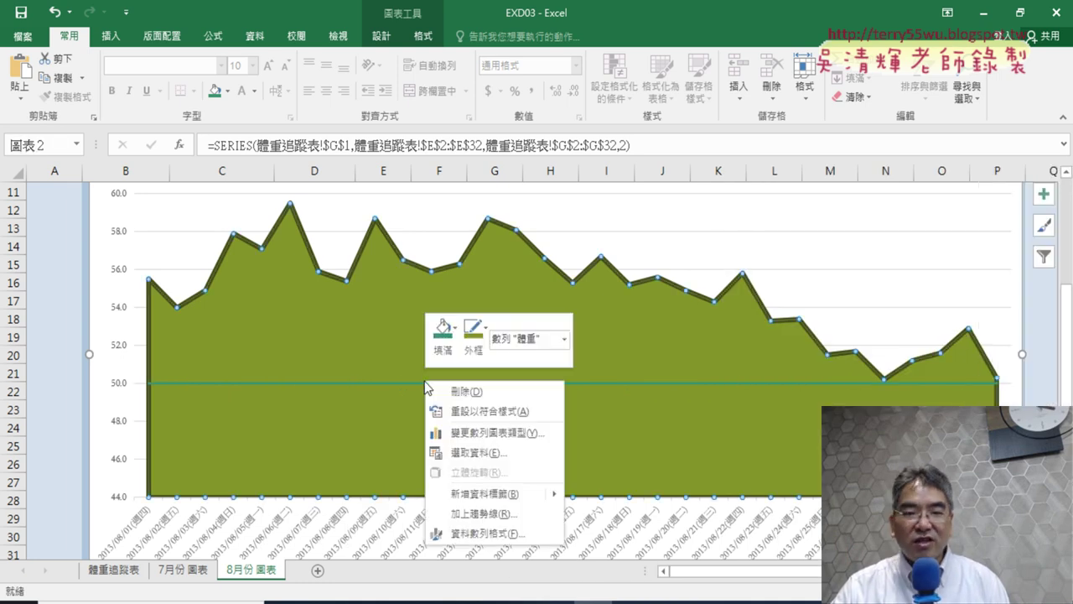
key("Escape")
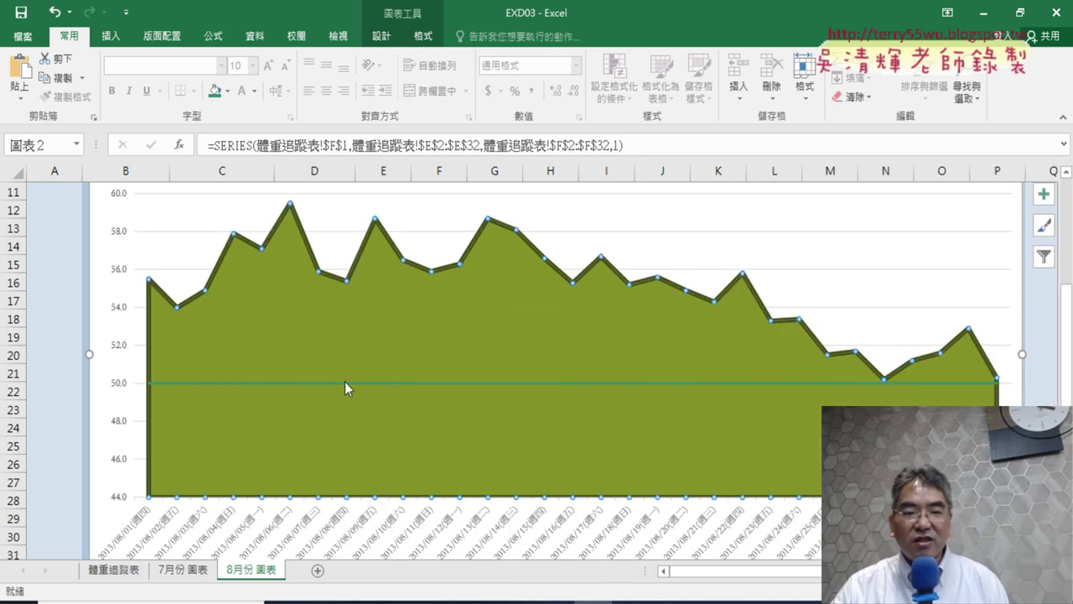
left_click(343, 383)
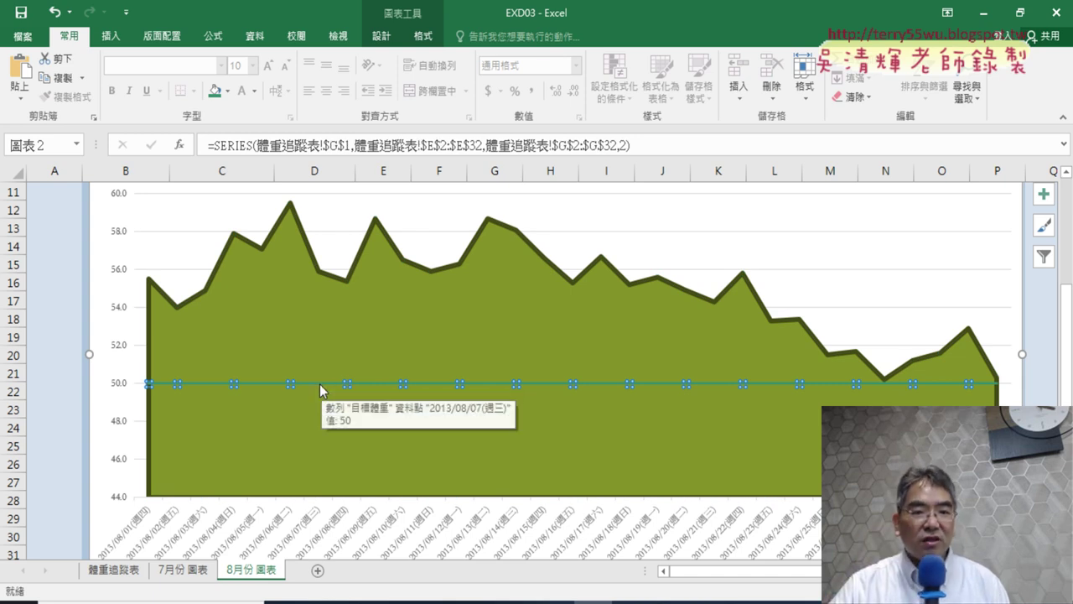
Step: Give the 目標體重 line a 實心線條 solid line coloured 橙色 orange
right_click(320, 387)
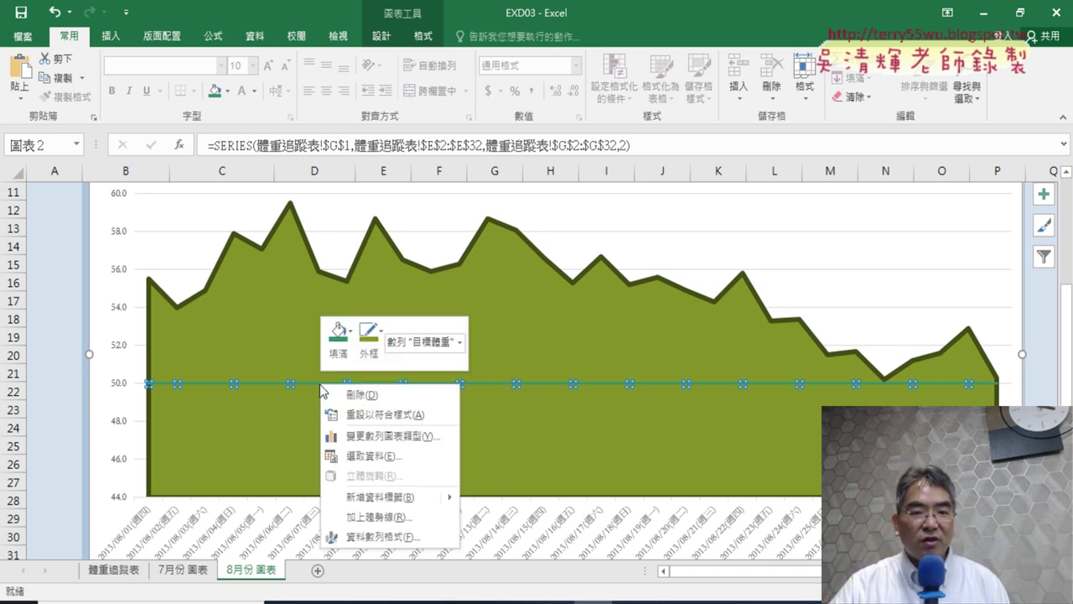
left_click(403, 538)
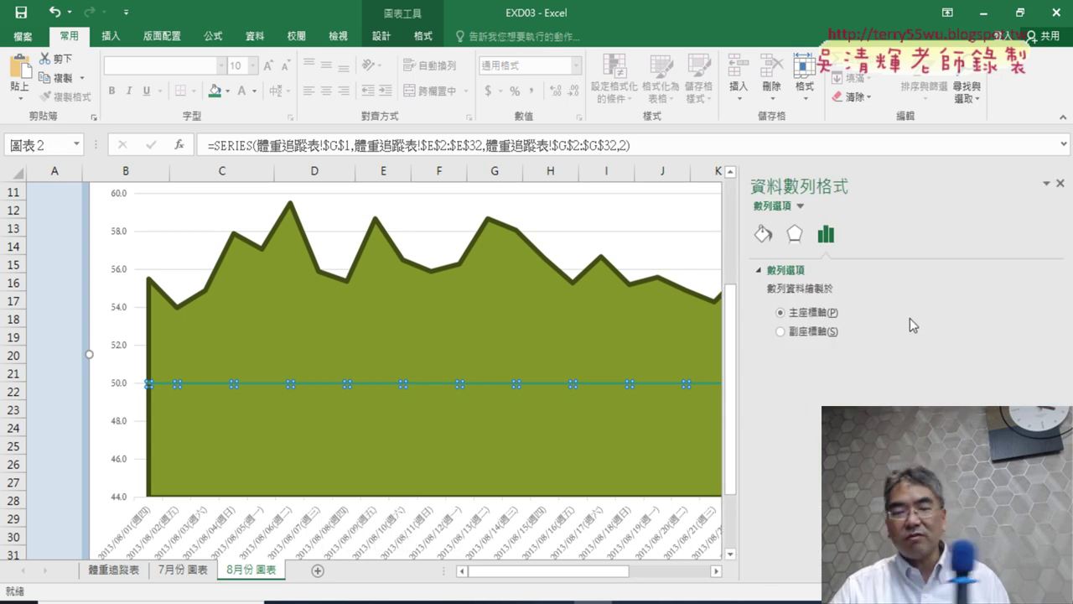
left_click(763, 237)
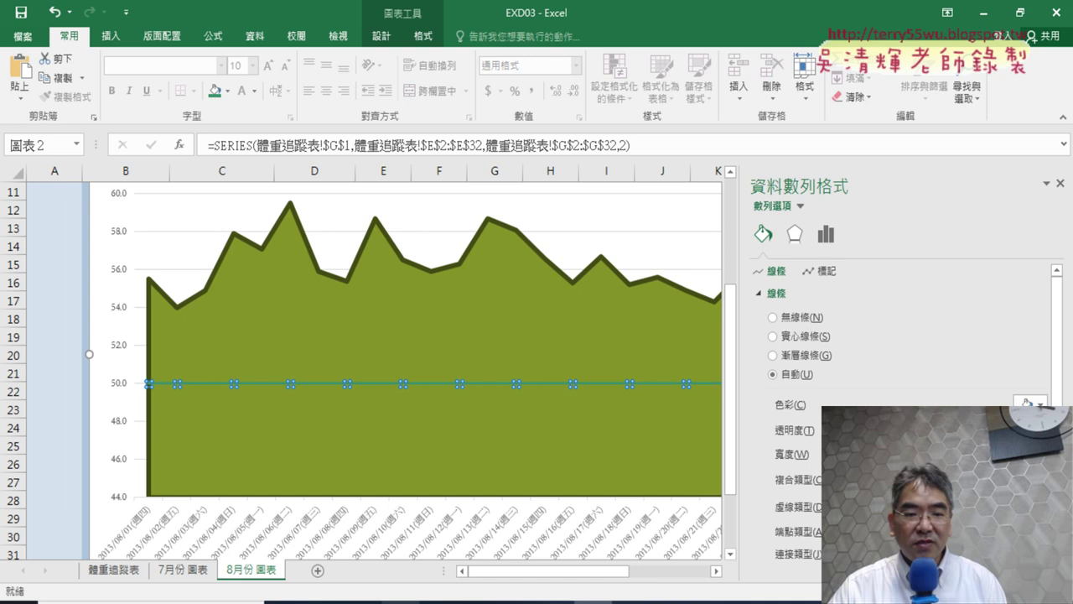
left_click(323, 602)
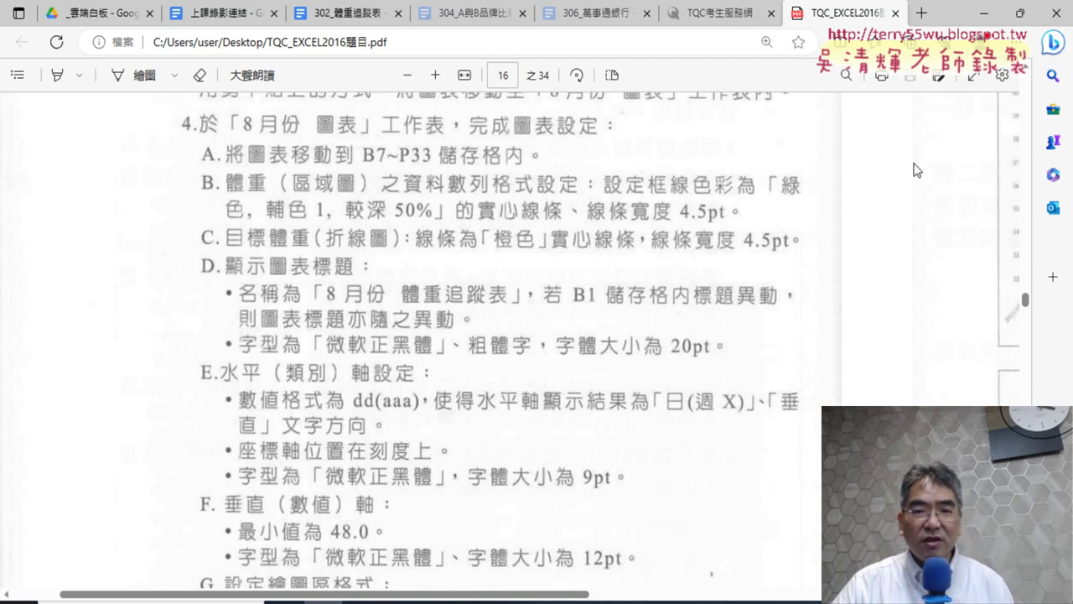
left_click(989, 18)
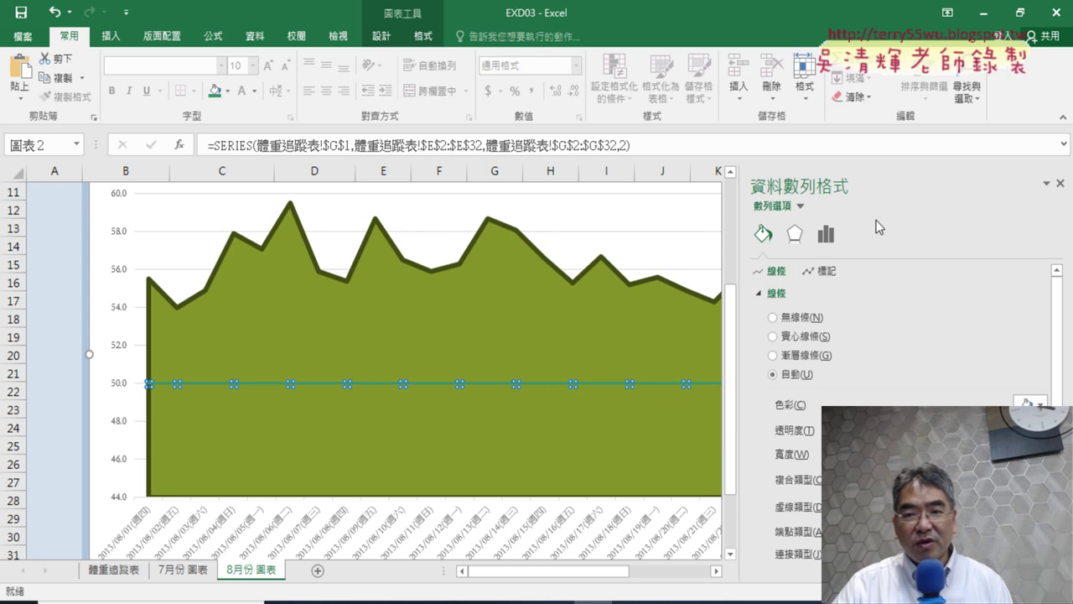
left_click(775, 337)
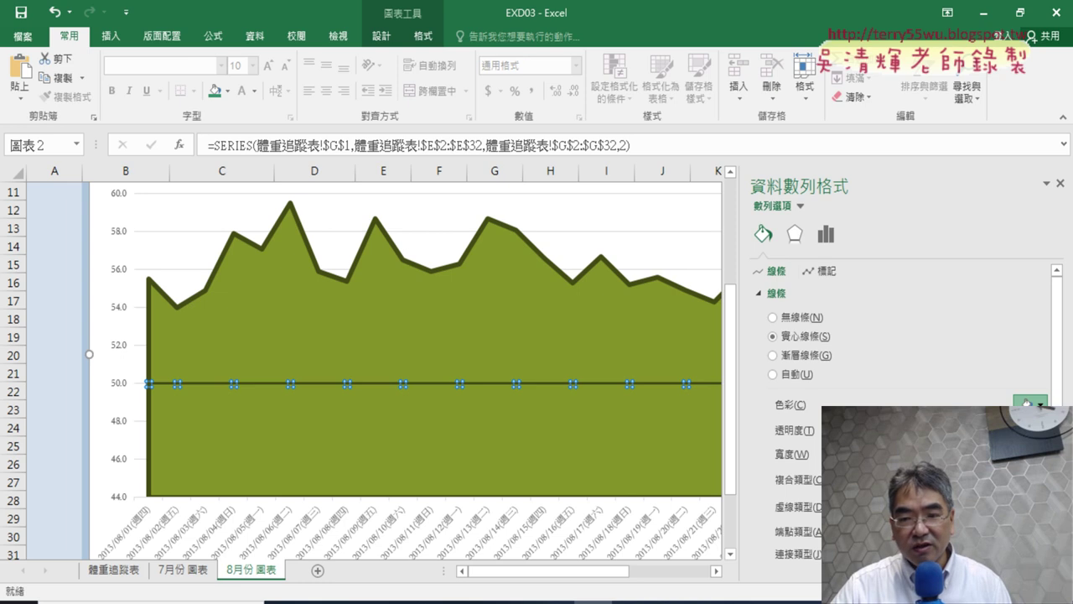
left_click(1024, 402)
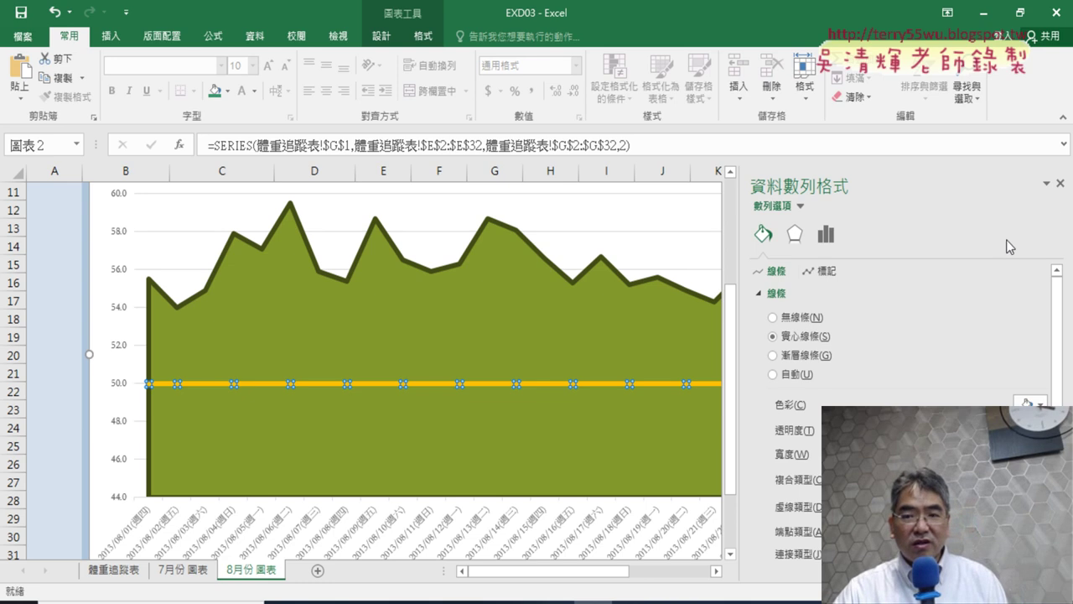
Step: Close the Format Data Series pane and bring up the exam PDF for item D's title requirements
left_click(1061, 184)
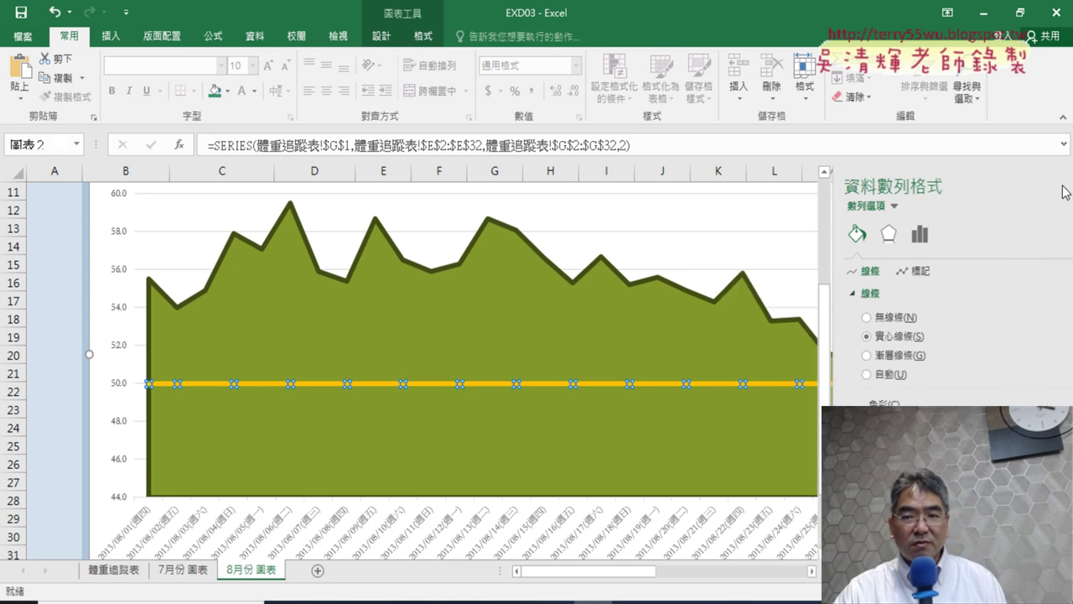
left_click(657, 436)
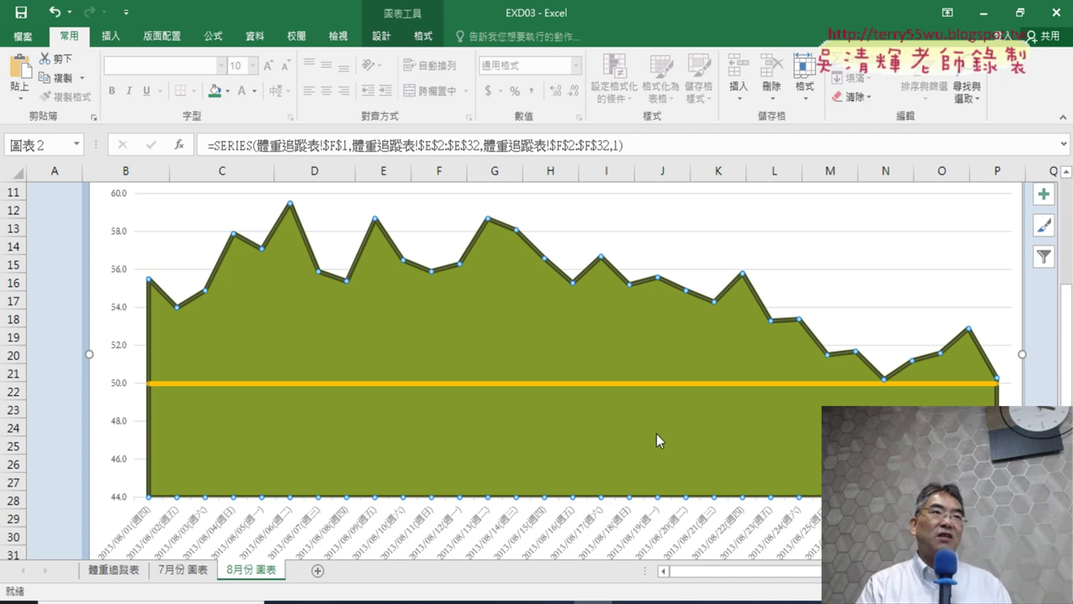
left_click(721, 251)
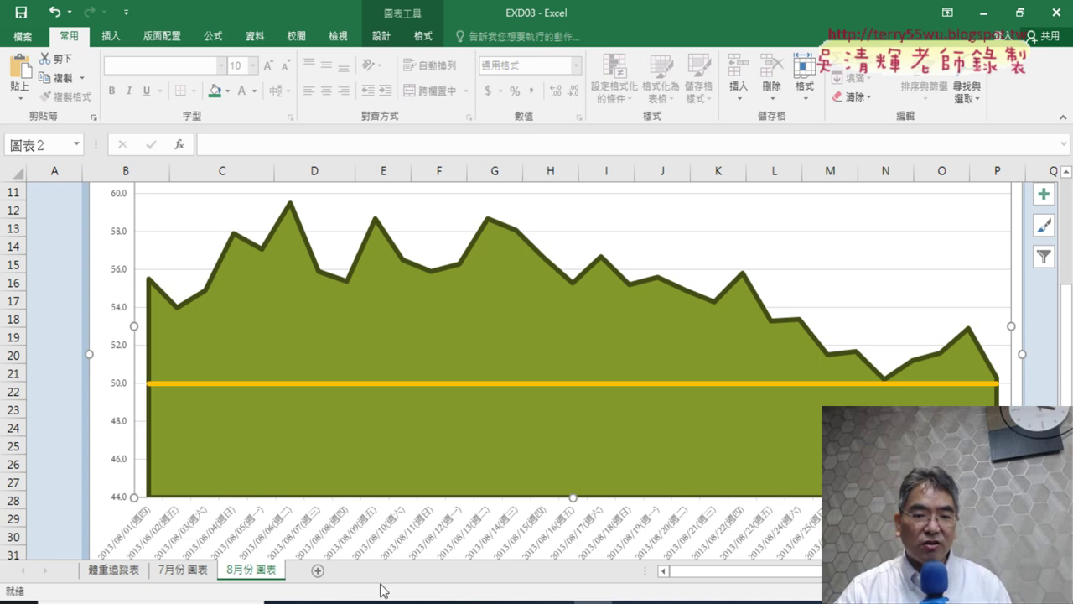
left_click(361, 602)
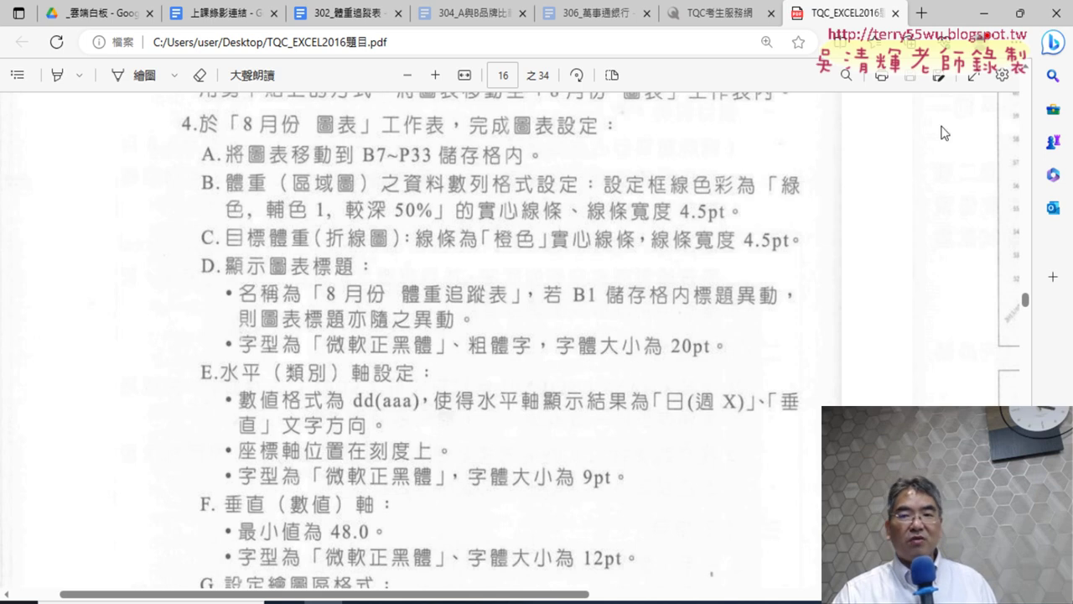
Step: Link the chart title by formula to cell B1 alone (dropping :$O$3) so it shows 8月份 體重追蹤表
left_click(984, 13)
scroll(478, 344, "up", 3)
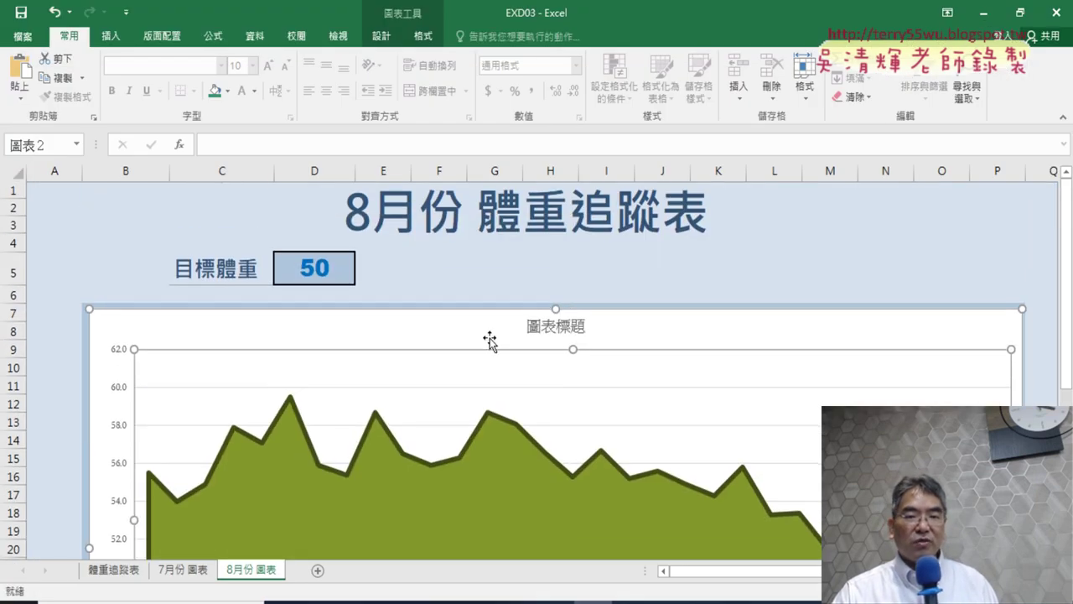
left_click(557, 327)
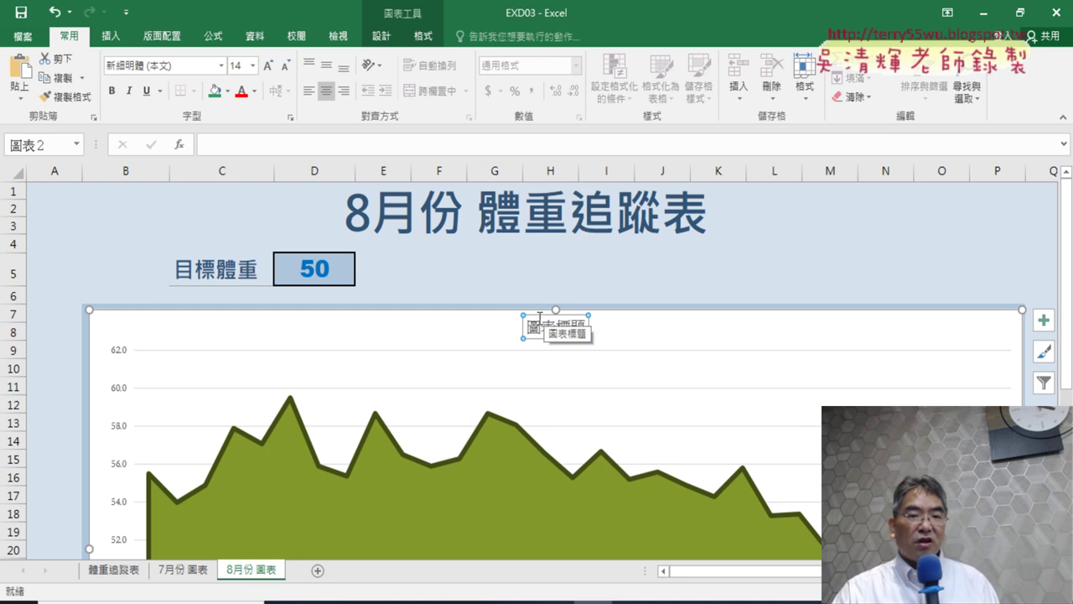
left_click(533, 327)
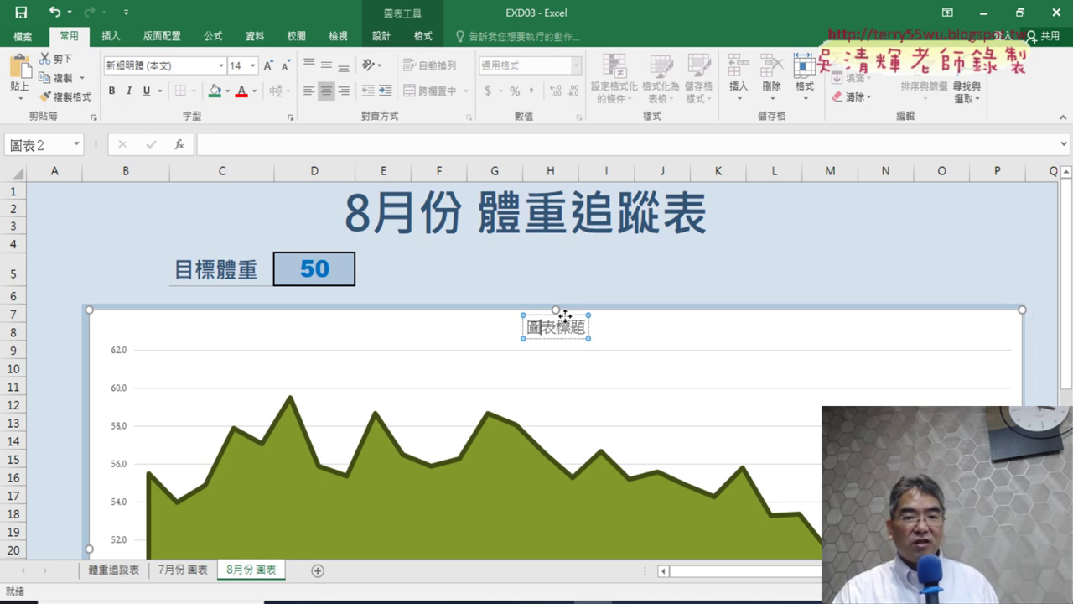
left_click(567, 315)
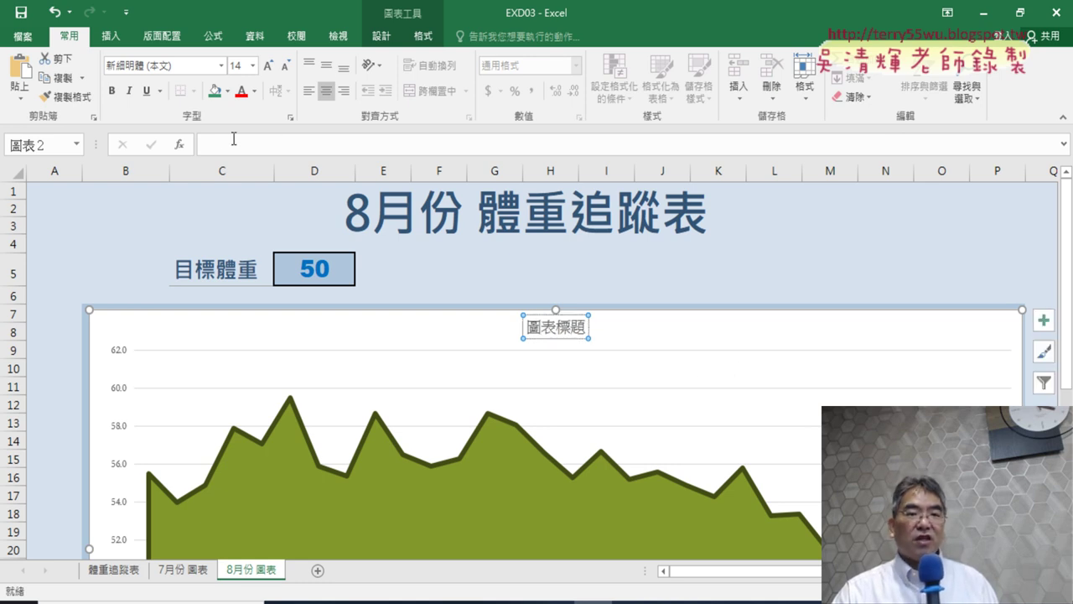
type("=")
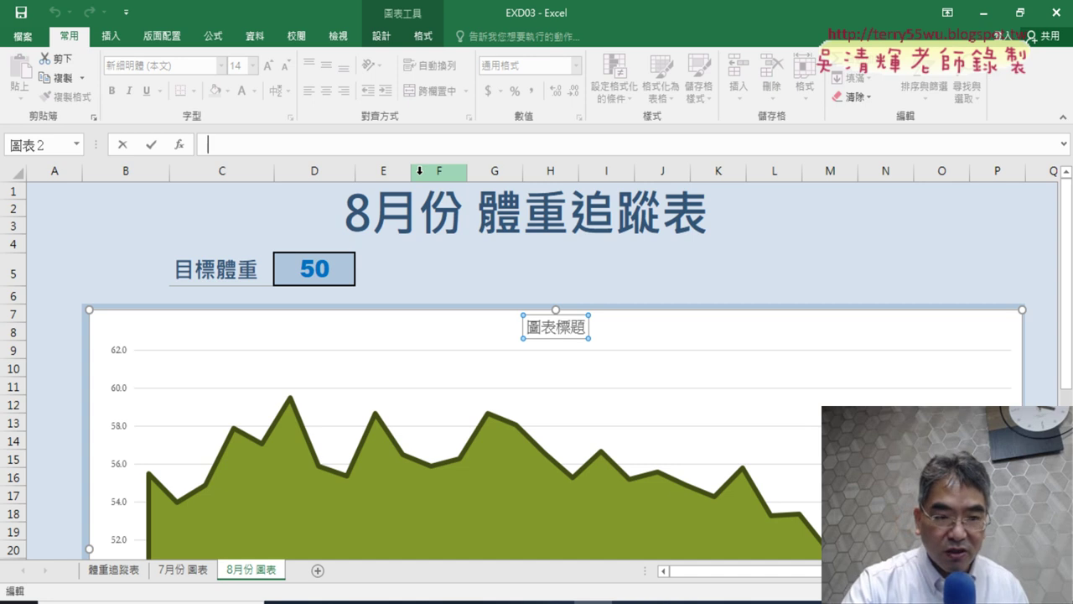
left_click(370, 209)
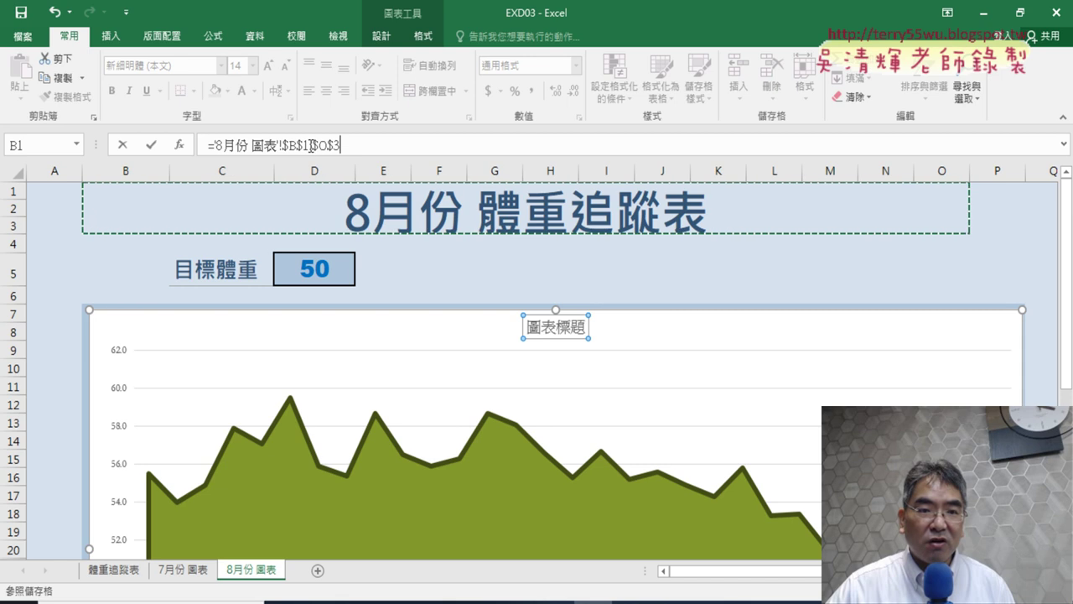
left_click_drag(311, 145, 401, 145)
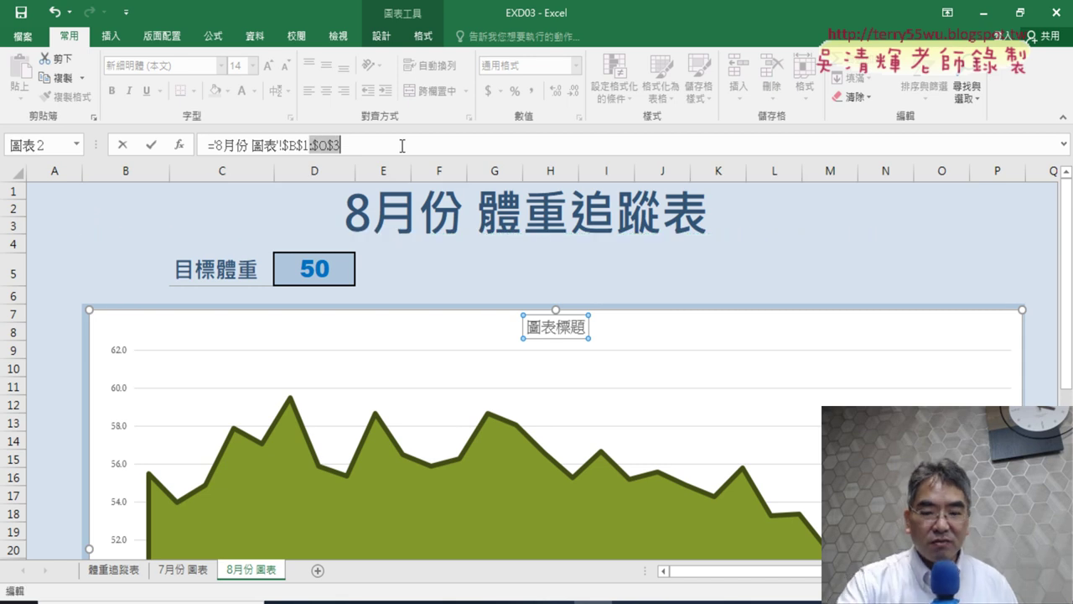
key("Delete")
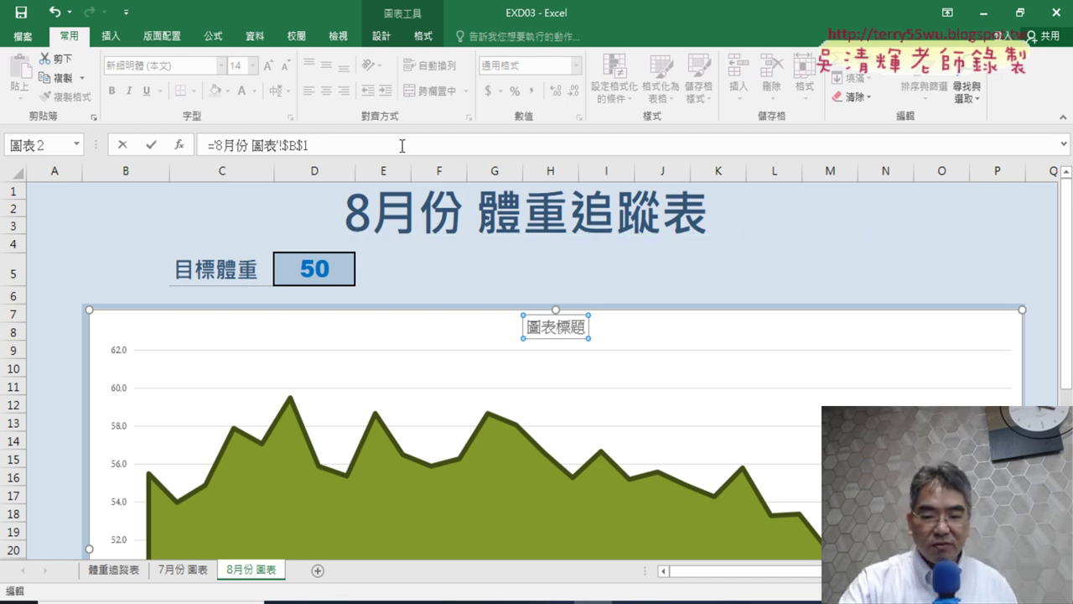
key("Return")
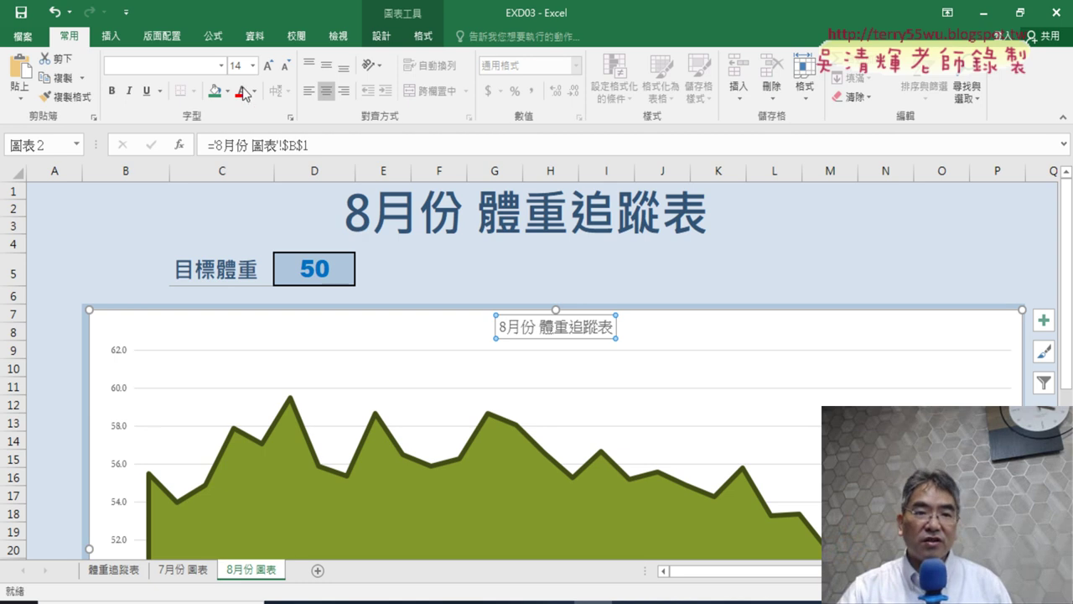
Step: Set the chart title's font to 微軟正黑體 from the Home font list
left_click(221, 66)
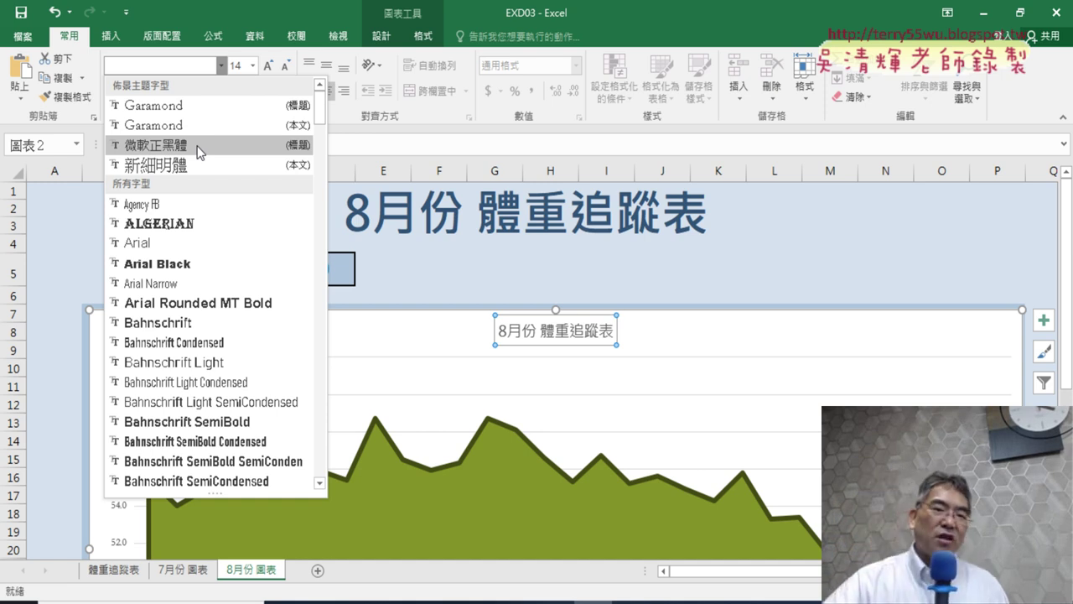
scroll(323, 106, "down", 2)
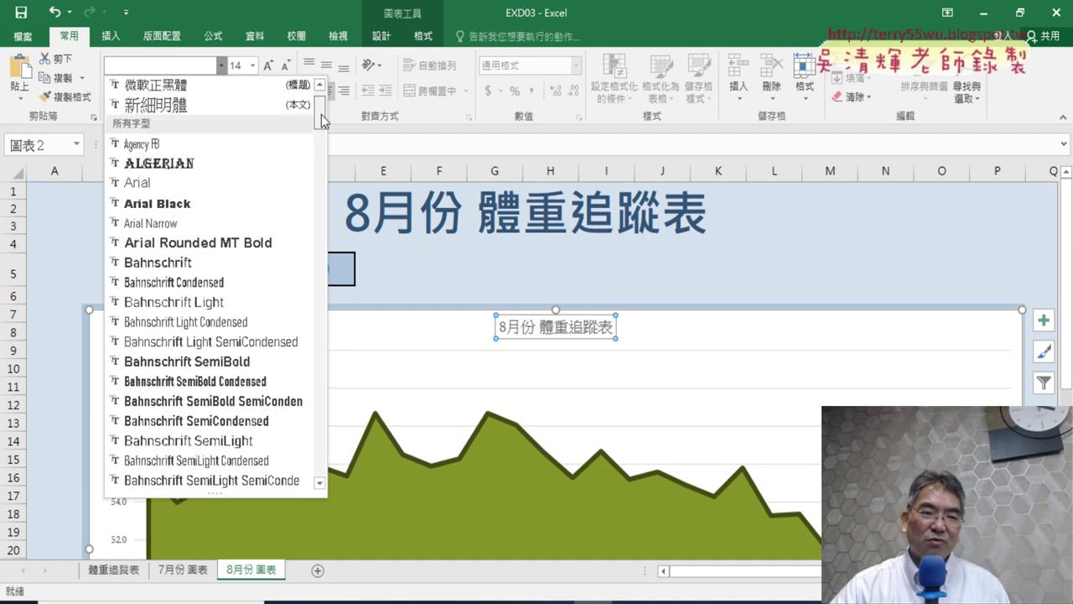
scroll(321, 99, "up", 2)
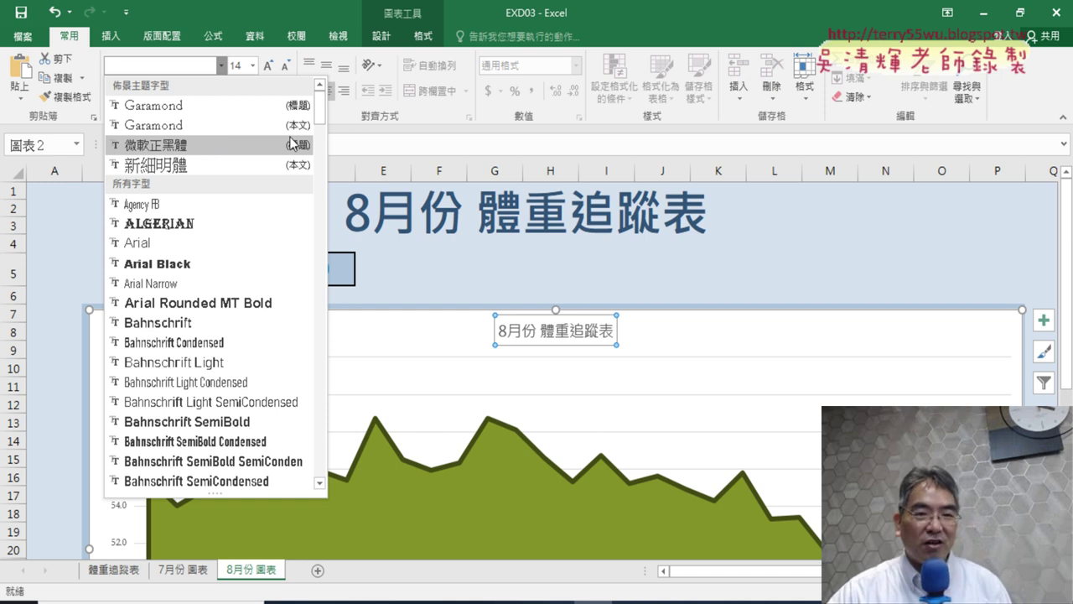
left_click_drag(320, 125, 324, 478)
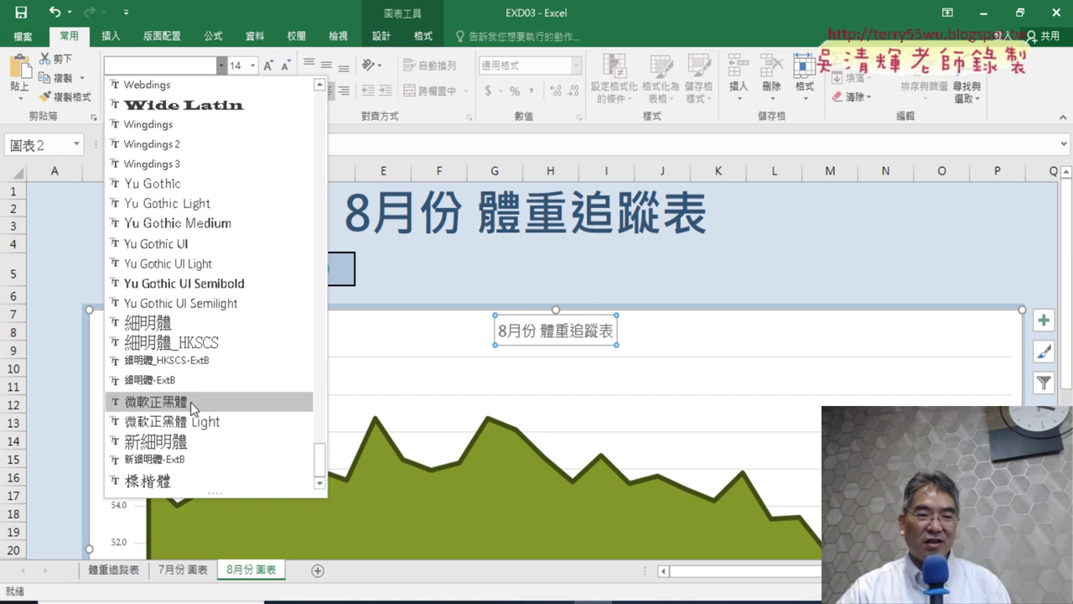
left_click(191, 402)
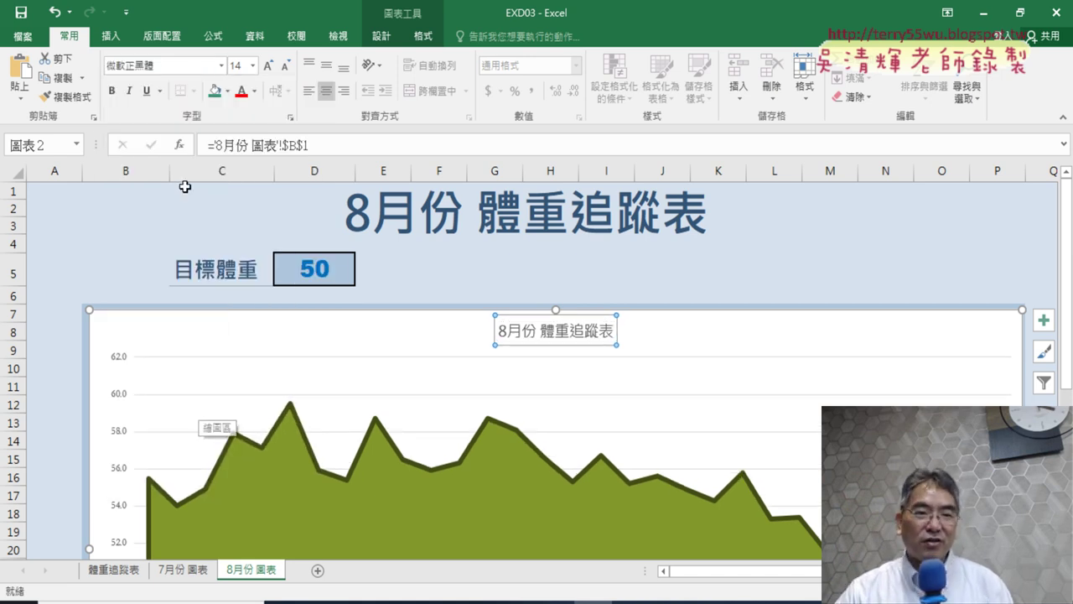
Step: Make the chart title bold at 20 pt, then return to the exam PDF at item E
left_click(114, 94)
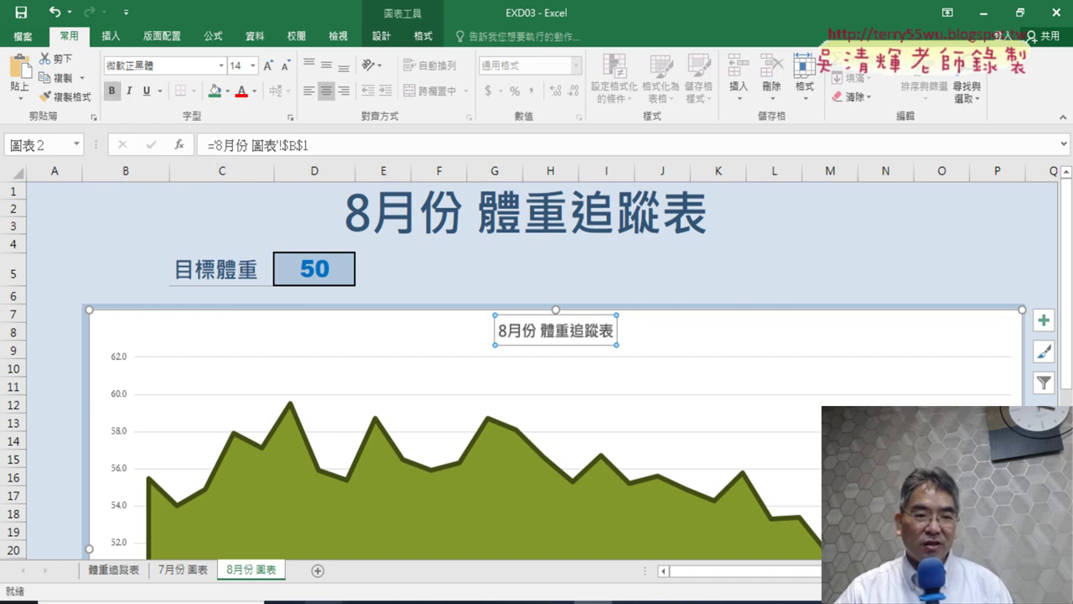
key("alt+Tab")
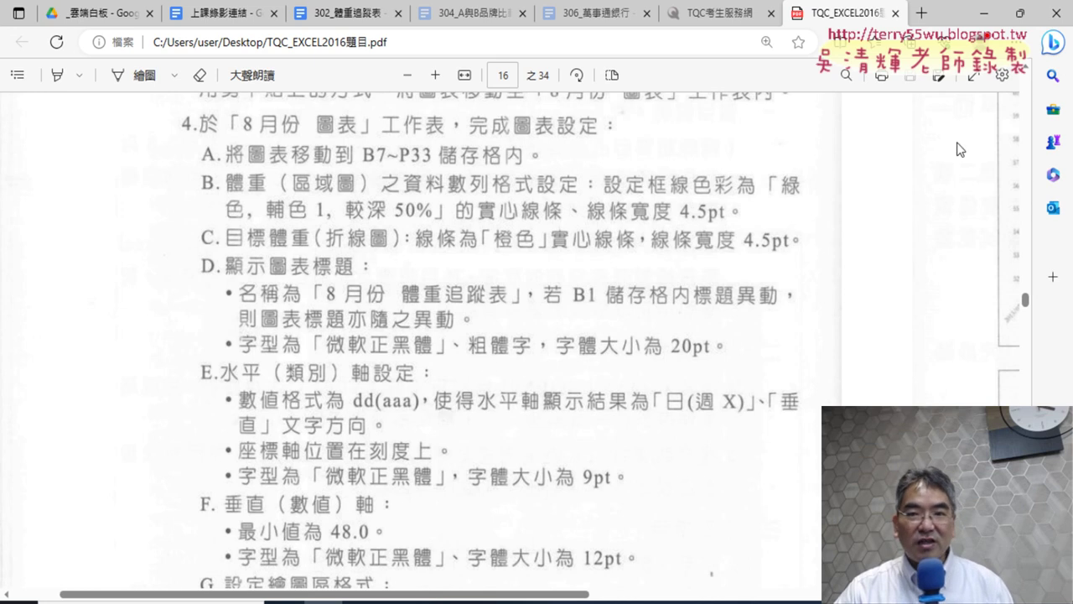
left_click(985, 13)
left_click(256, 66)
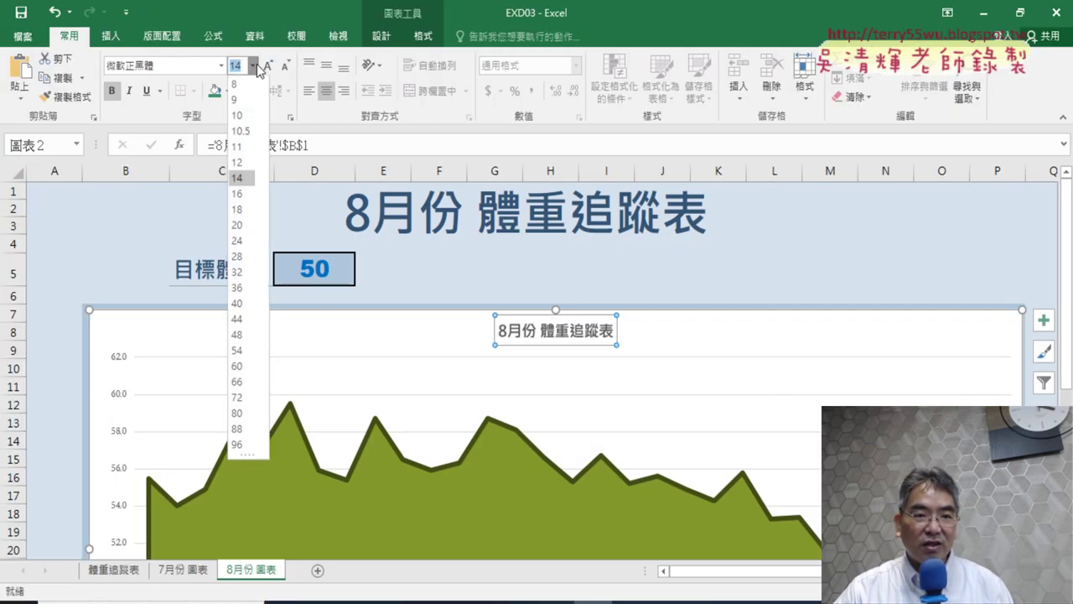
left_click(239, 225)
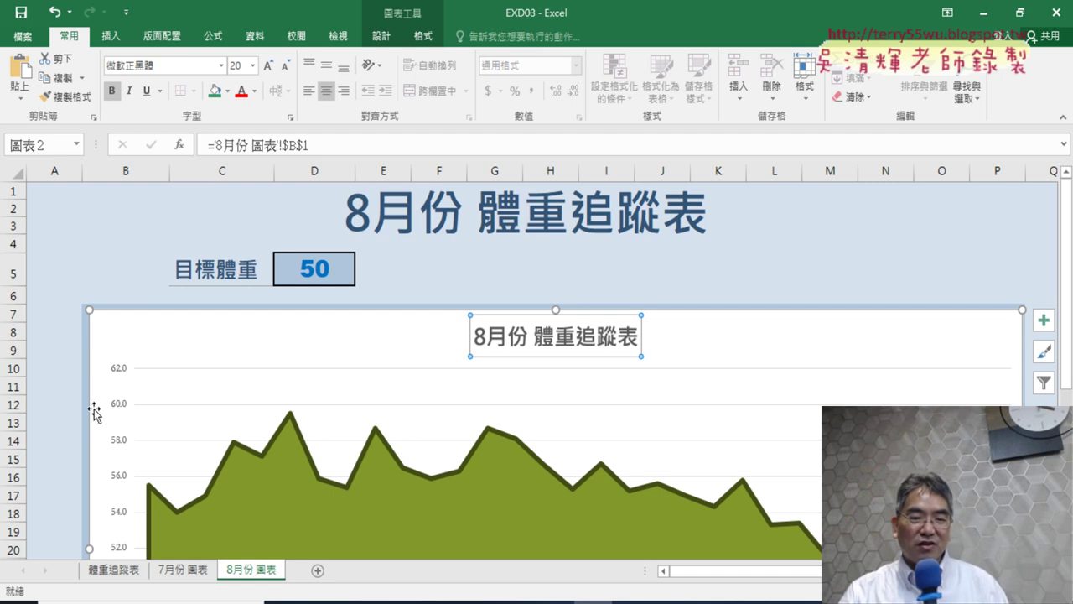
left_click(334, 601)
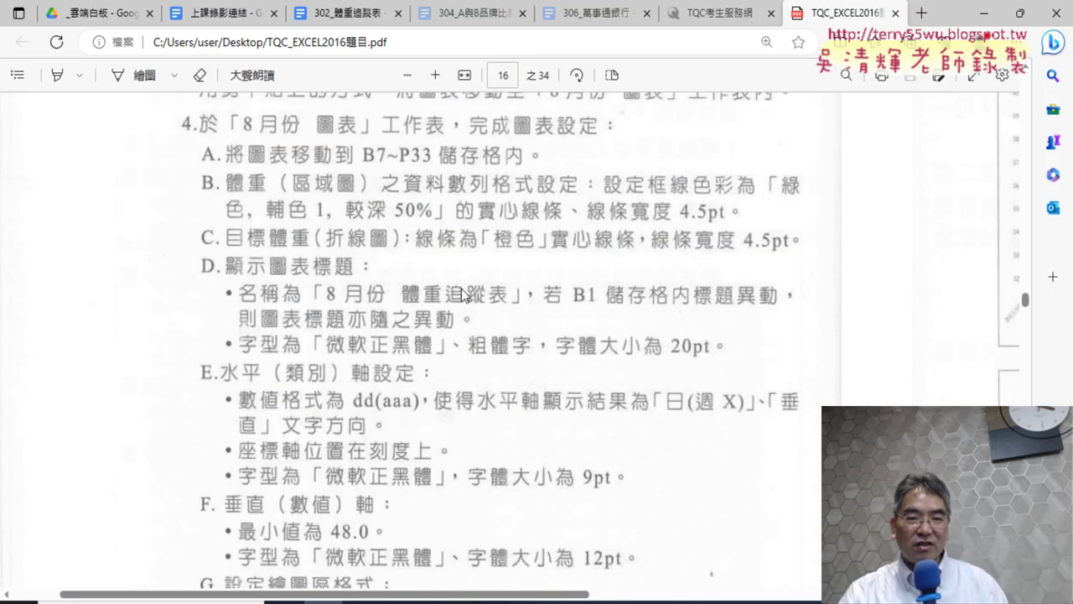